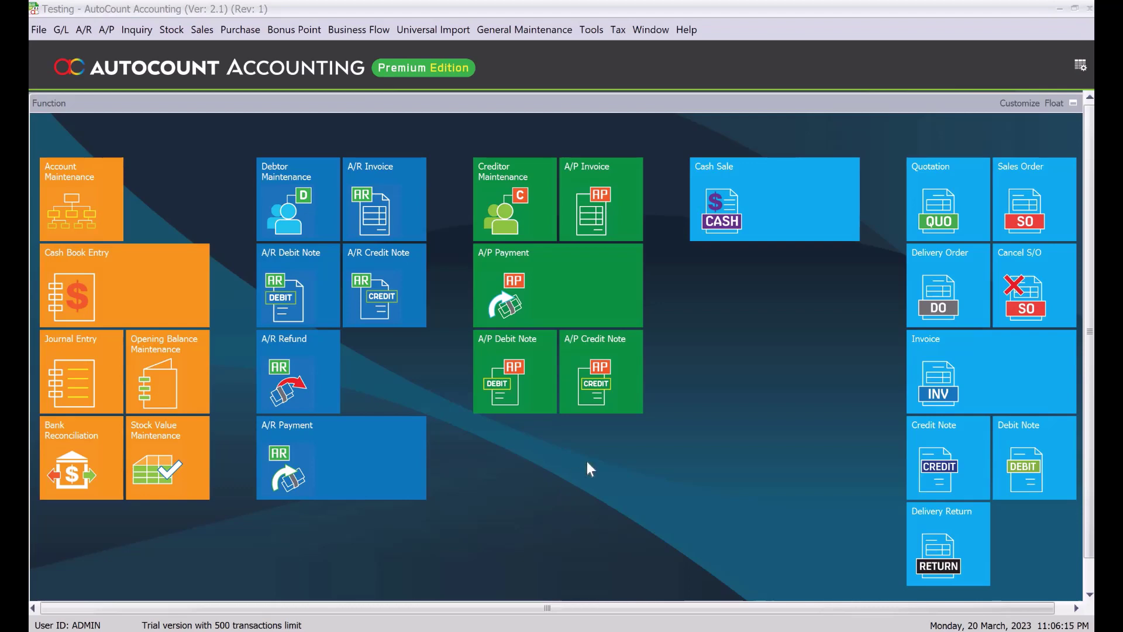
Step: Start a new credit note and choose JKL Sdn Bhd as its debtor
scroll(670, 440, "right", 2)
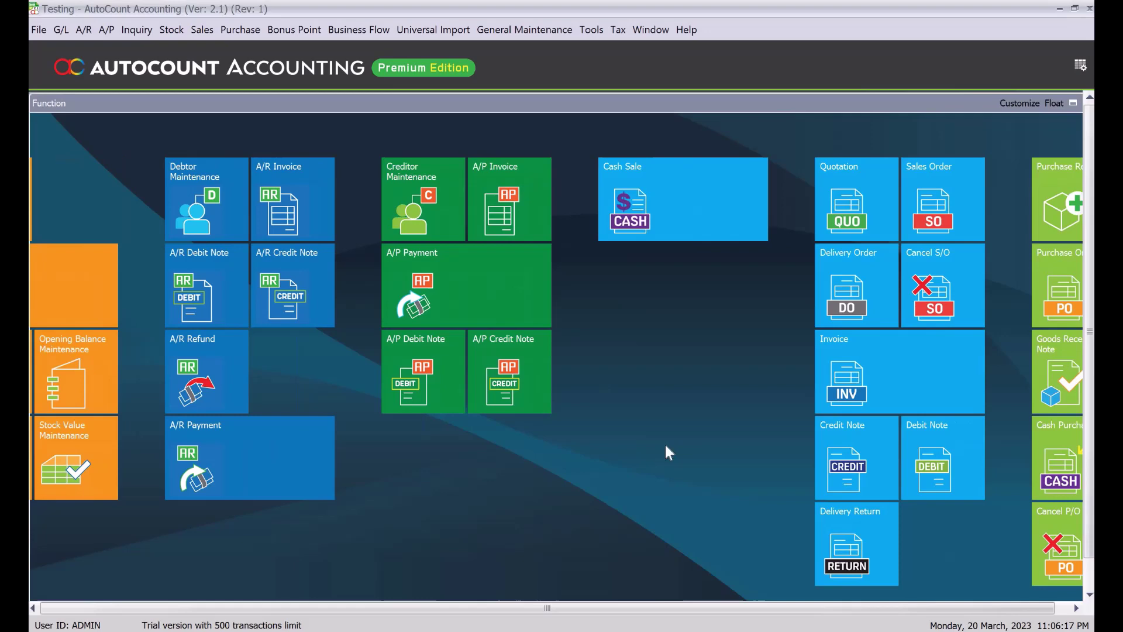
left_click(836, 456)
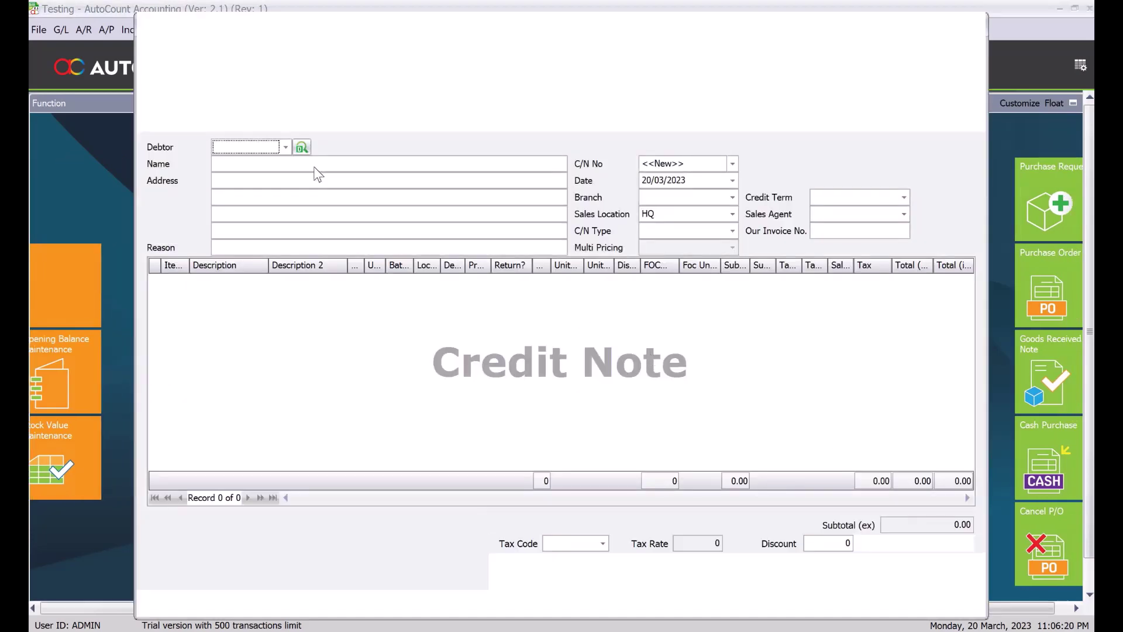
left_click(286, 147)
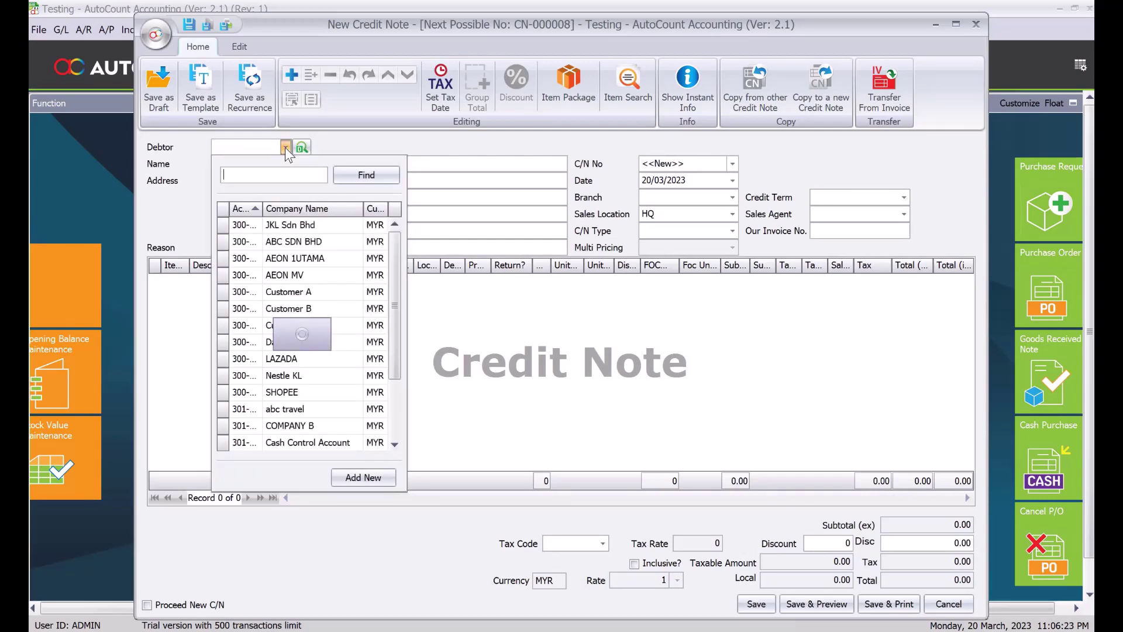
left_click(305, 227)
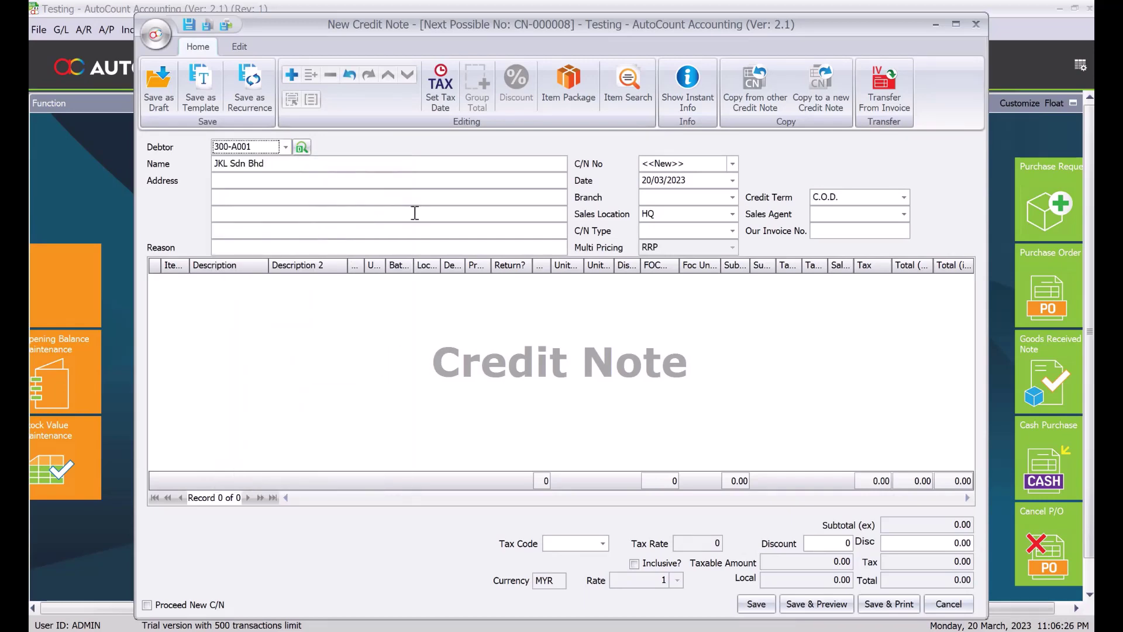
Step: Transfer JKL Sdn Bhd's subscription invoice item by partial item transfer with New Qty 1
left_click(884, 94)
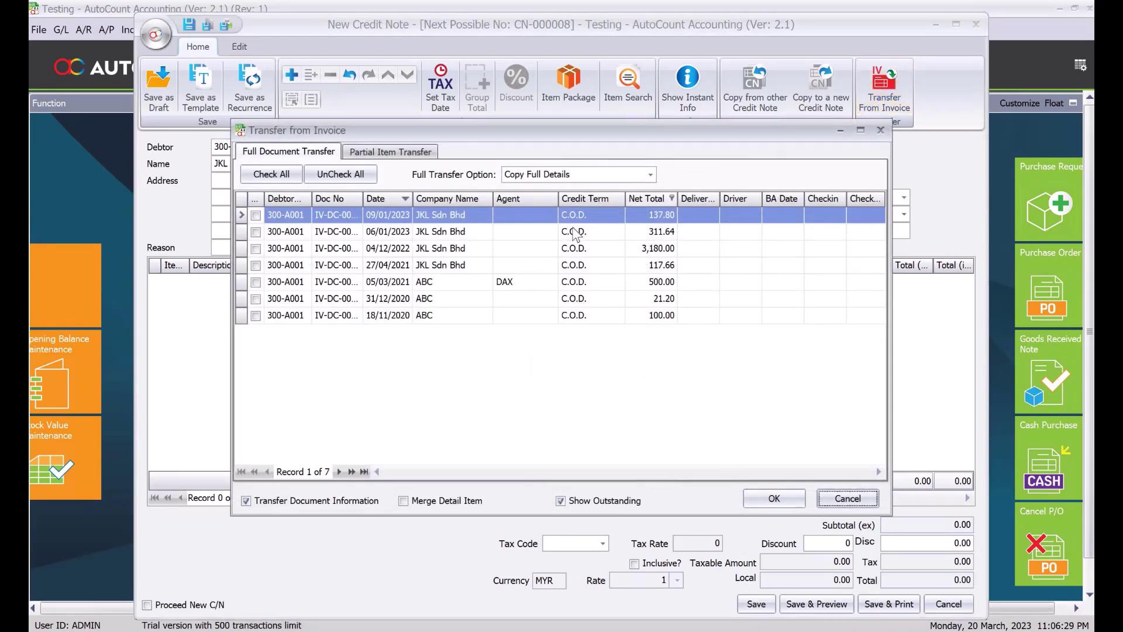
left_click(379, 151)
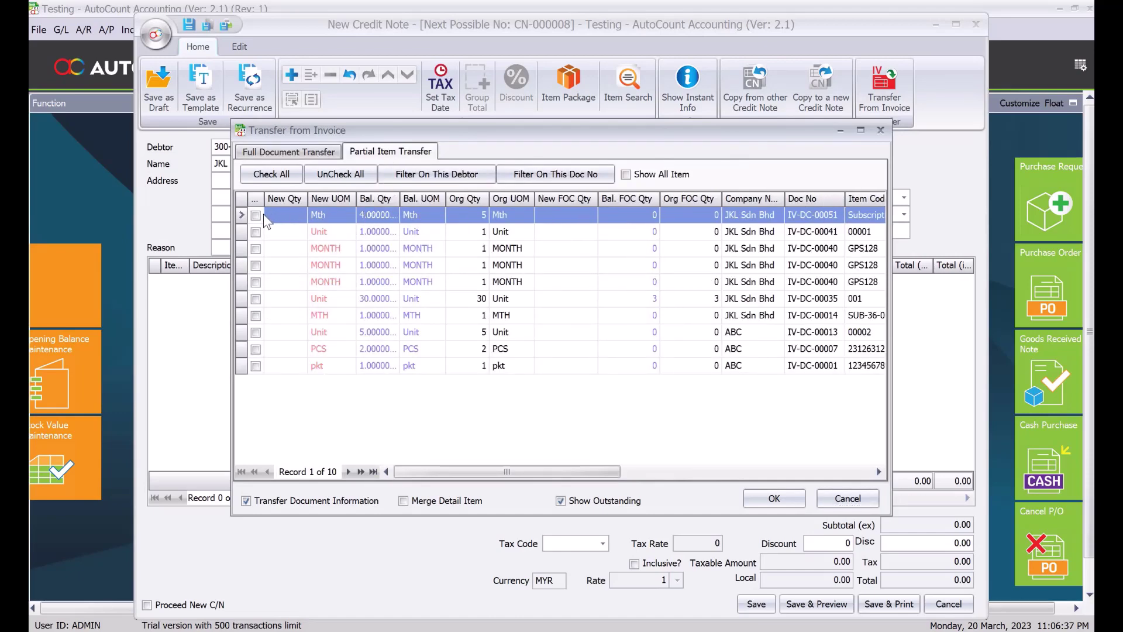
left_click(280, 216)
type("1")
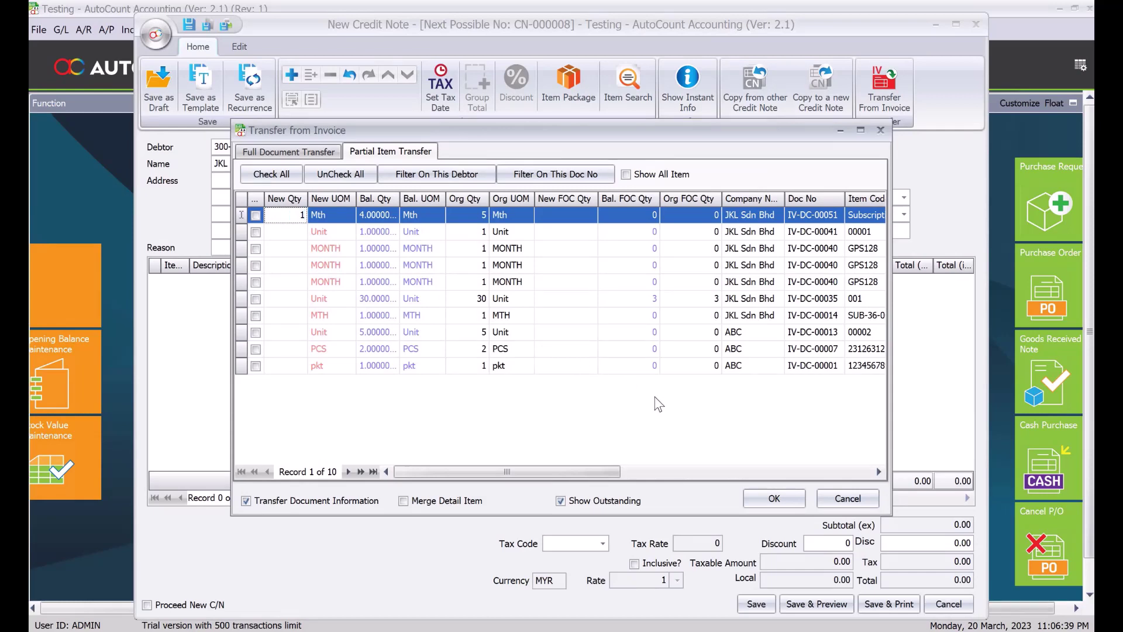
Step: Bring the item into the credit note and enter the reason 'Cancels subscription'
left_click(786, 496)
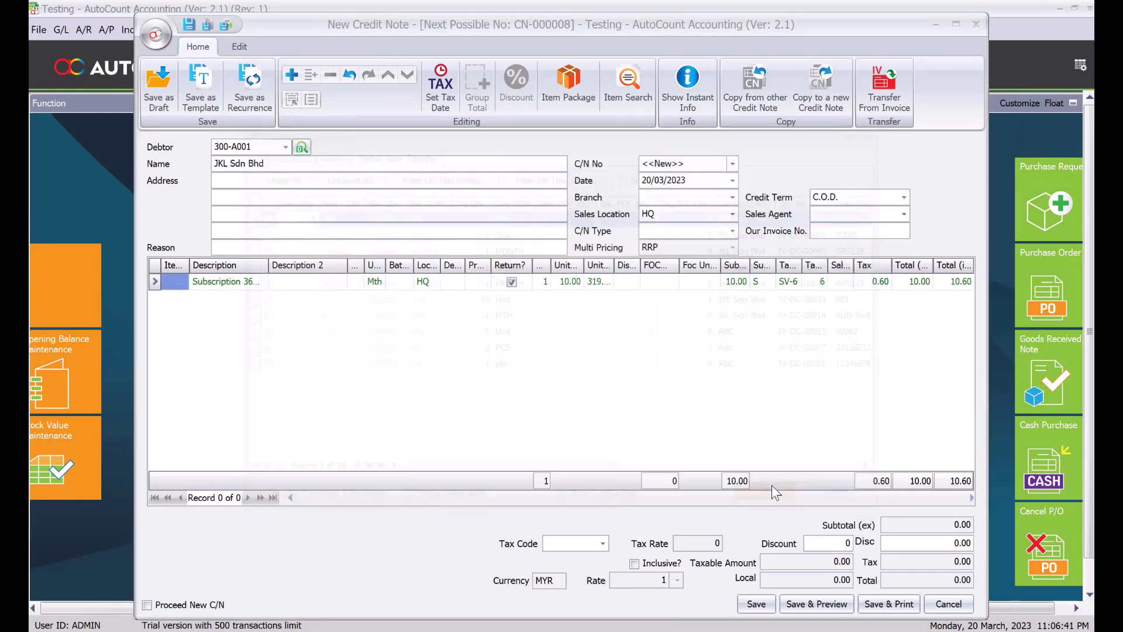
left_click(332, 248)
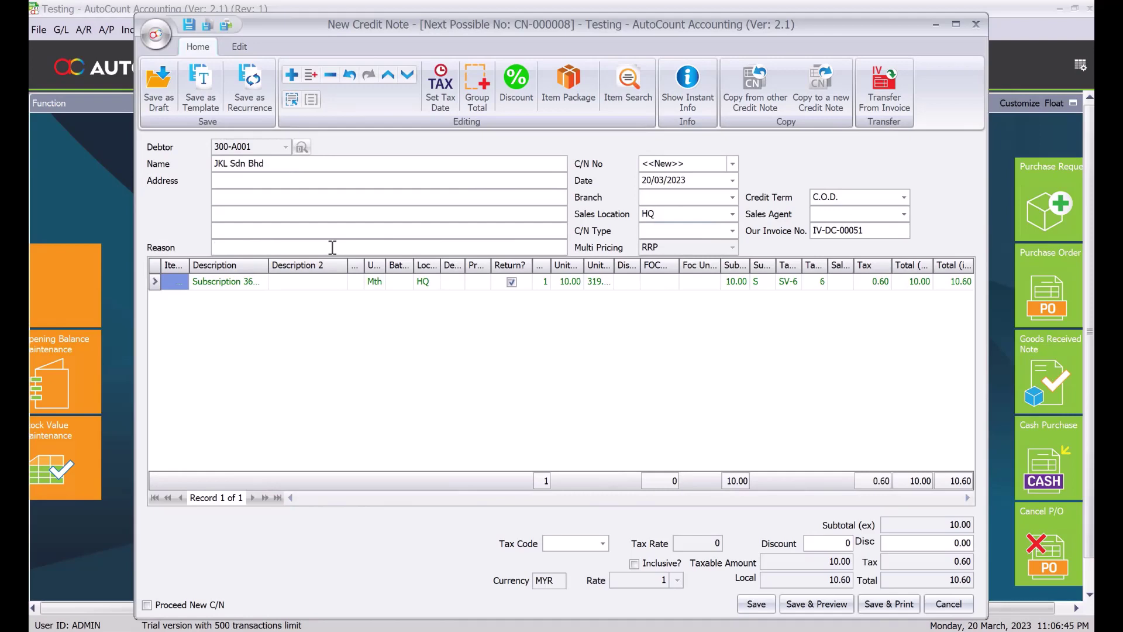
type("Cancels subscription")
key("Tab")
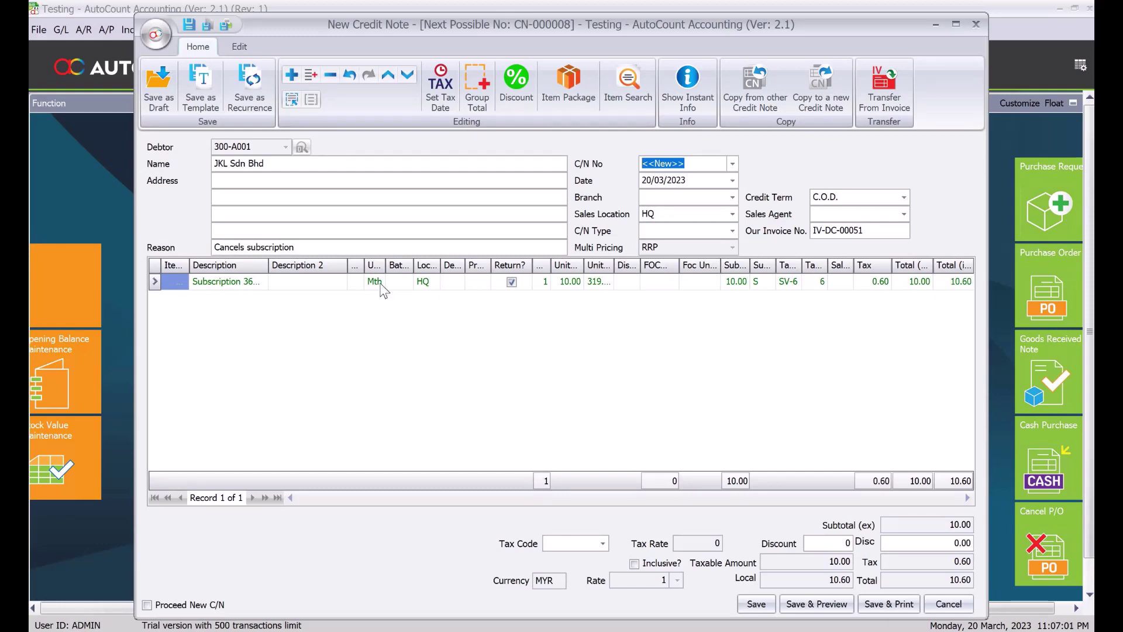
Step: Untick Return? on the item line and save the credit note
left_click(513, 283)
left_click(512, 283)
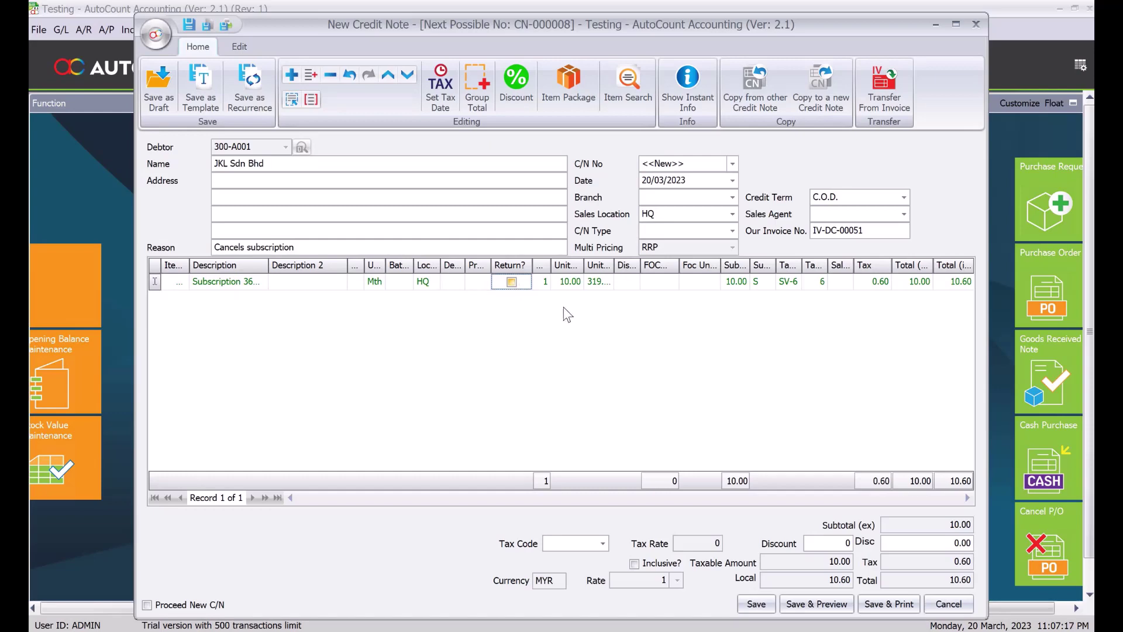
left_click(759, 606)
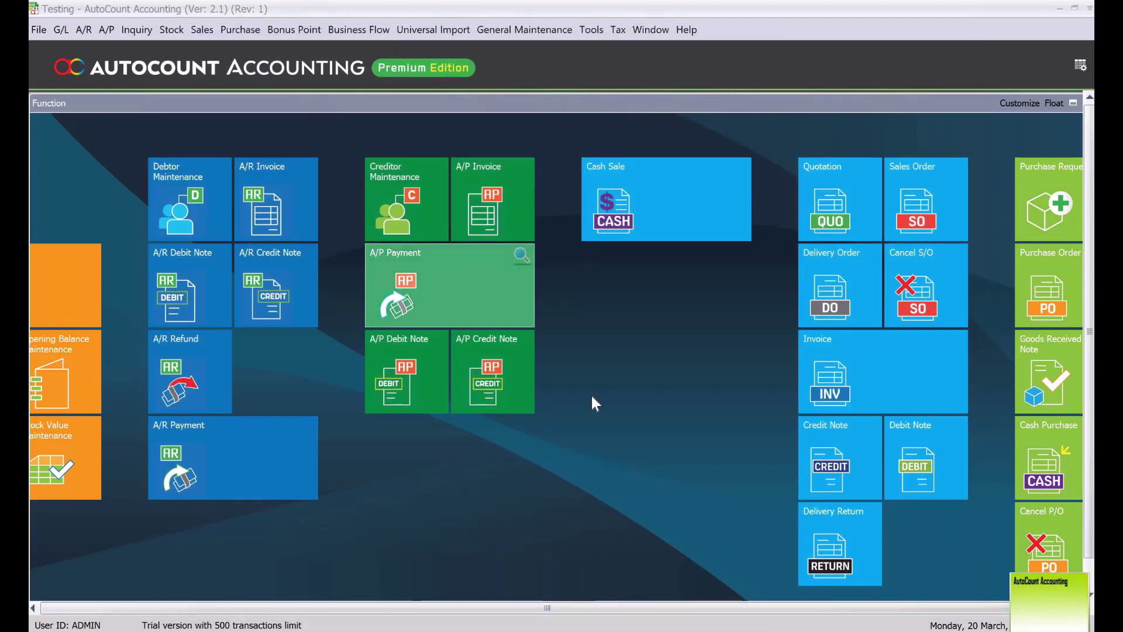
Step: Open A/R Credit Note Entry to list credit notes, including CN-000008 at 10.60
left_click(83, 30)
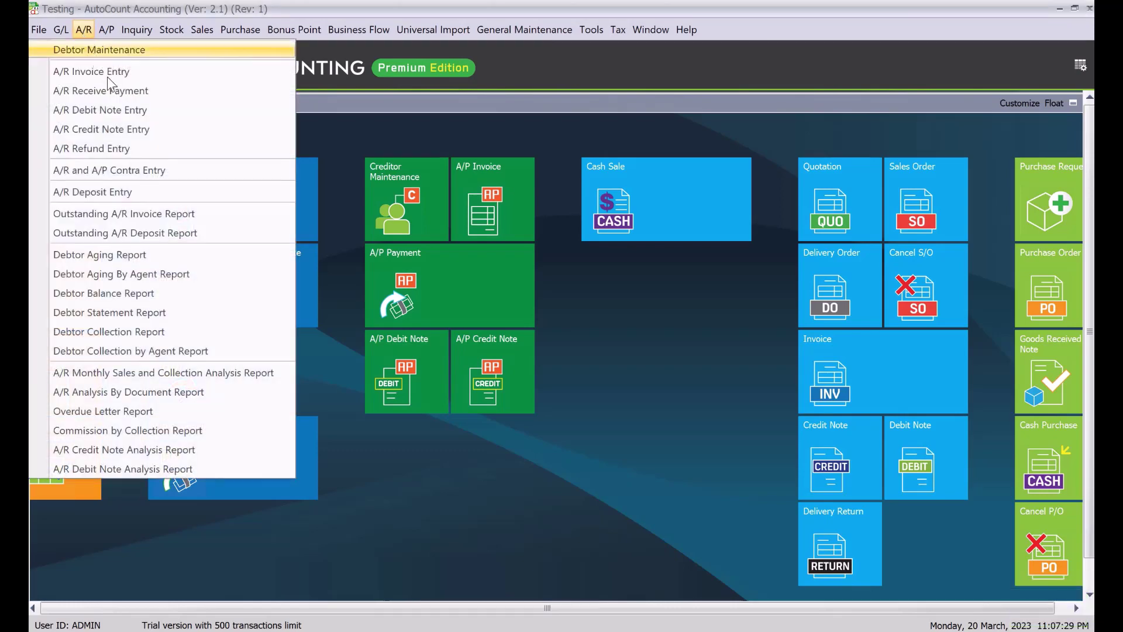
left_click(128, 130)
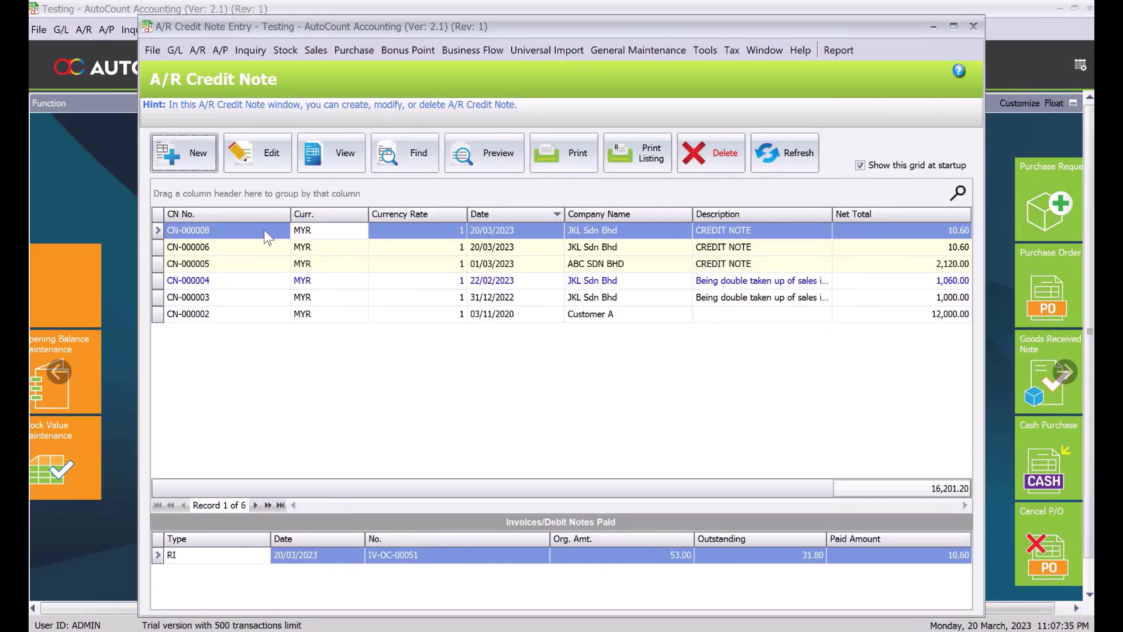
Step: Add an Unapplied Amount column before Net Total in the credit note list
left_click(265, 230)
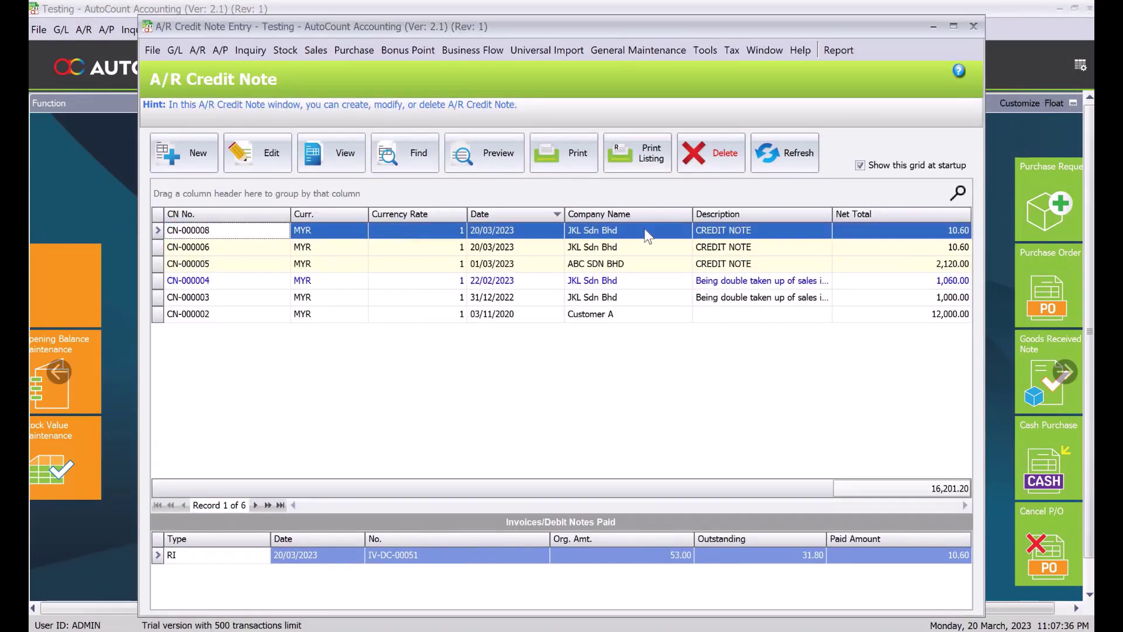
right_click(845, 215)
left_click(866, 115)
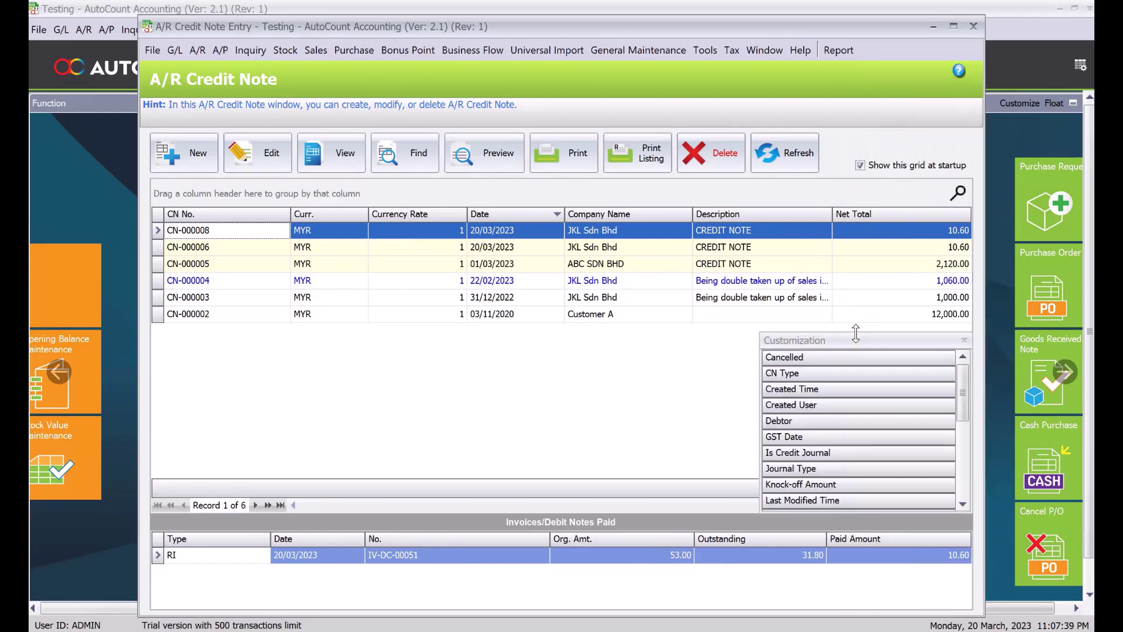
scroll(827, 418, "down", 5)
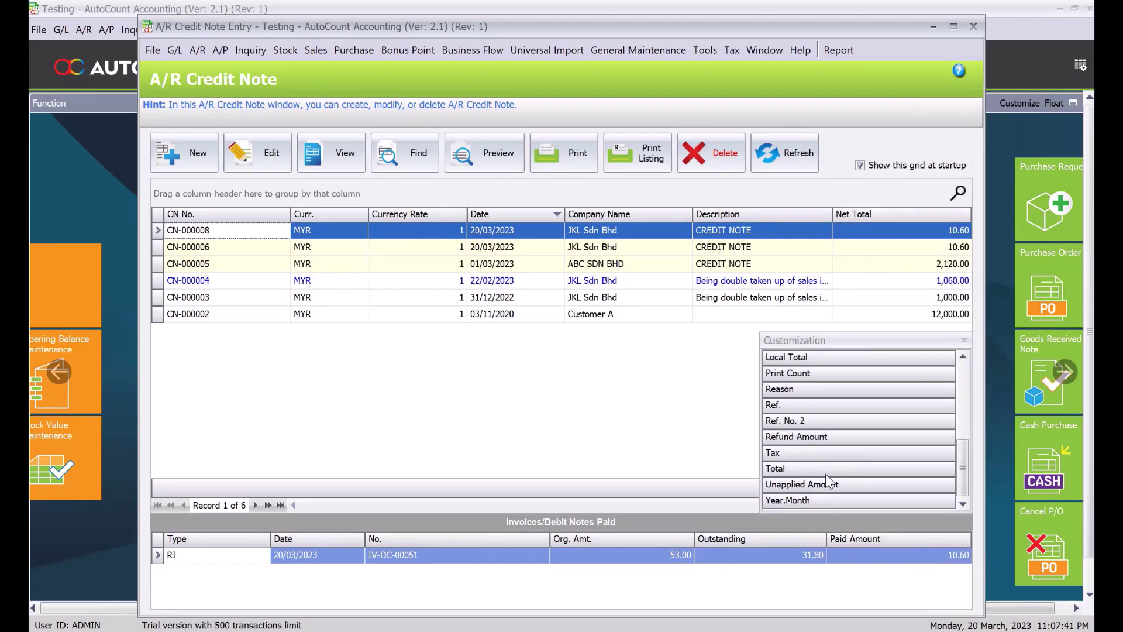
left_click_drag(826, 484, 867, 213)
left_click(818, 232)
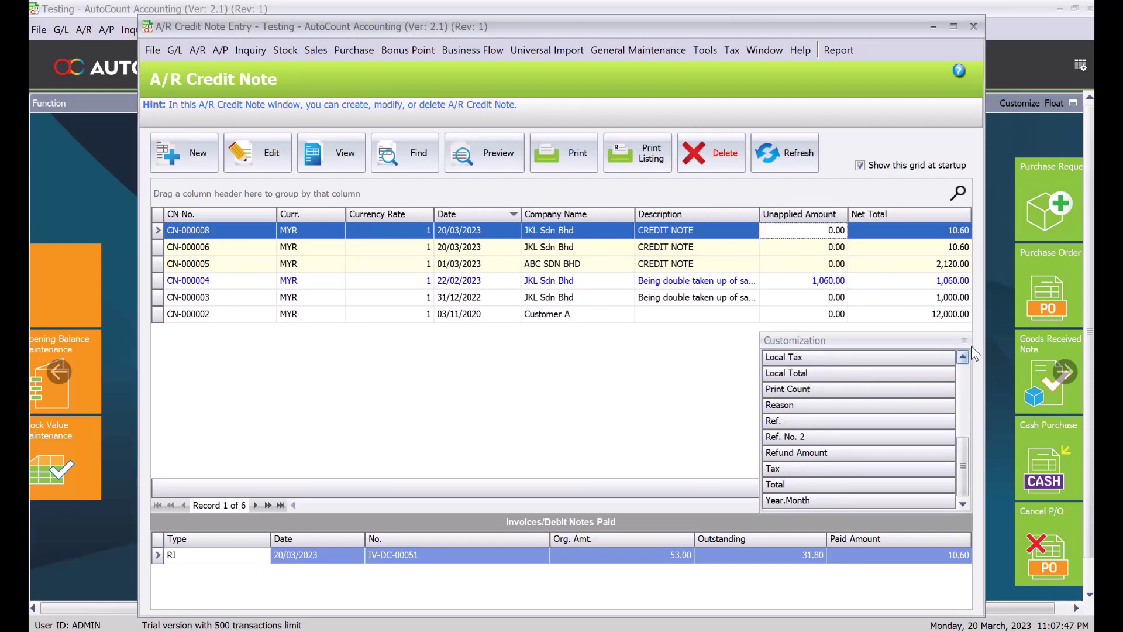
Step: Check the invoice CN-000008 offsets, then close the column chooser and the credit note list
left_click(405, 556)
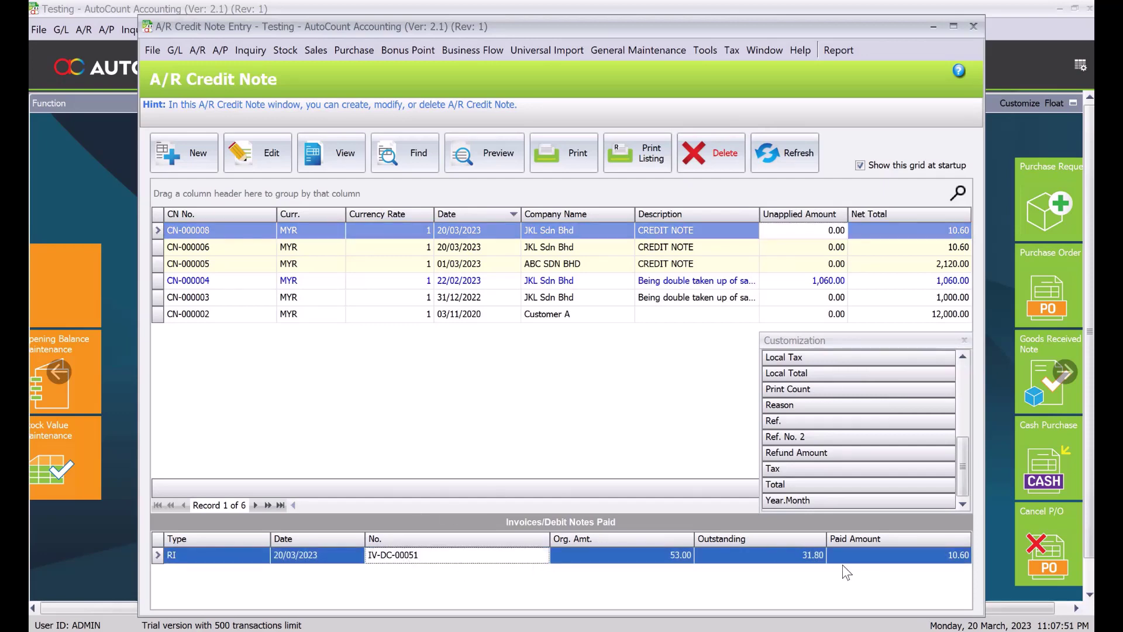
left_click(965, 340)
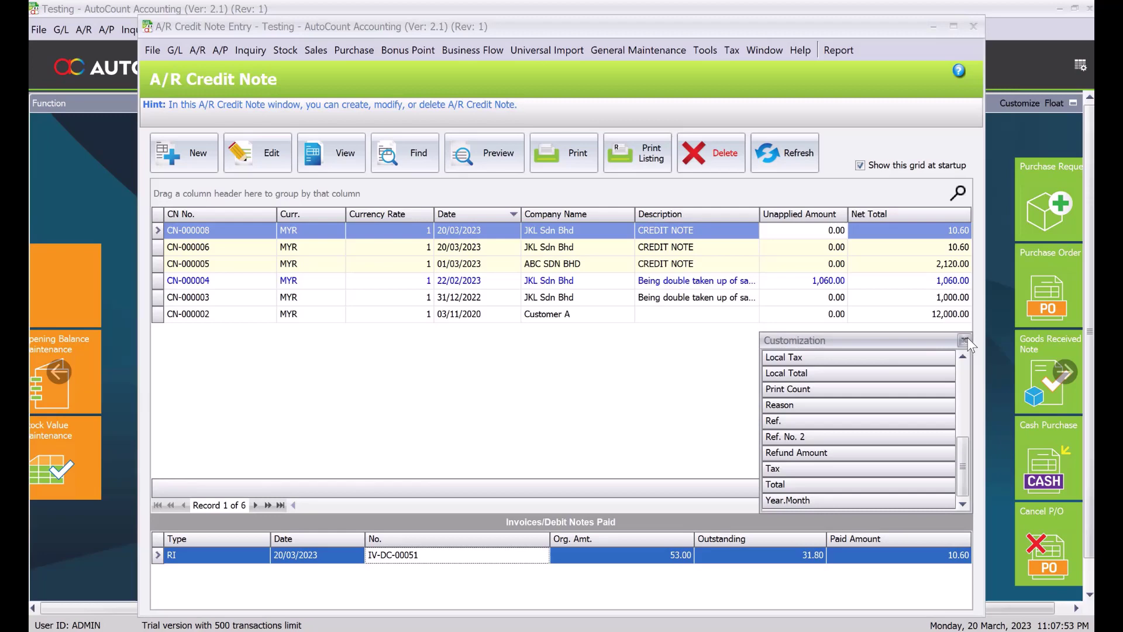
left_click(972, 28)
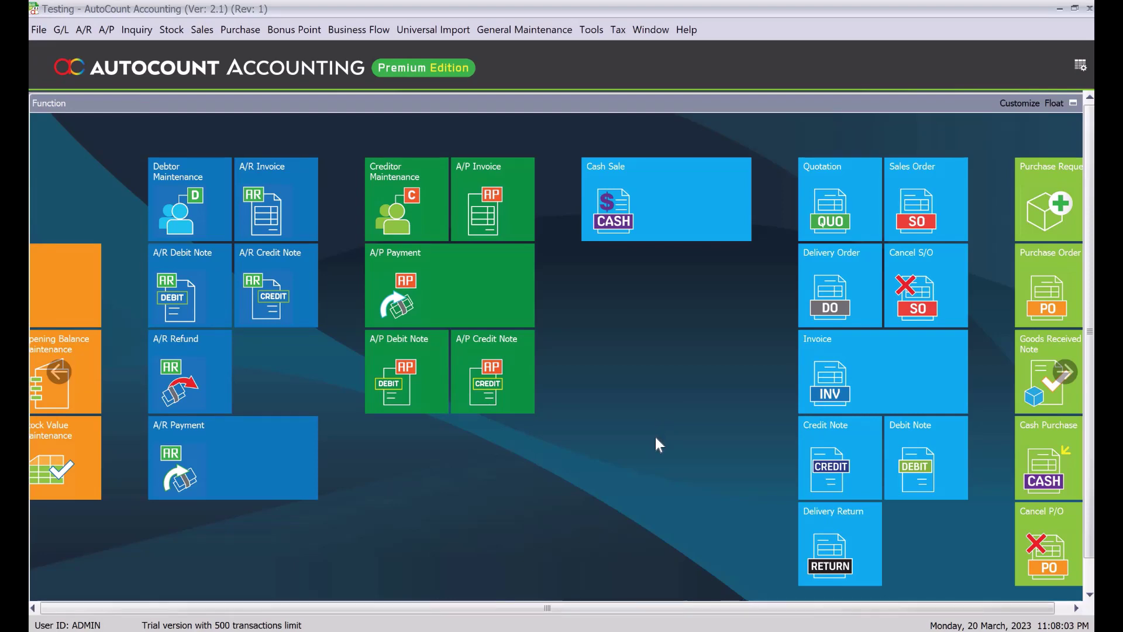
Step: Start another new credit note with ABC SDN BHD as its debtor
left_click(827, 462)
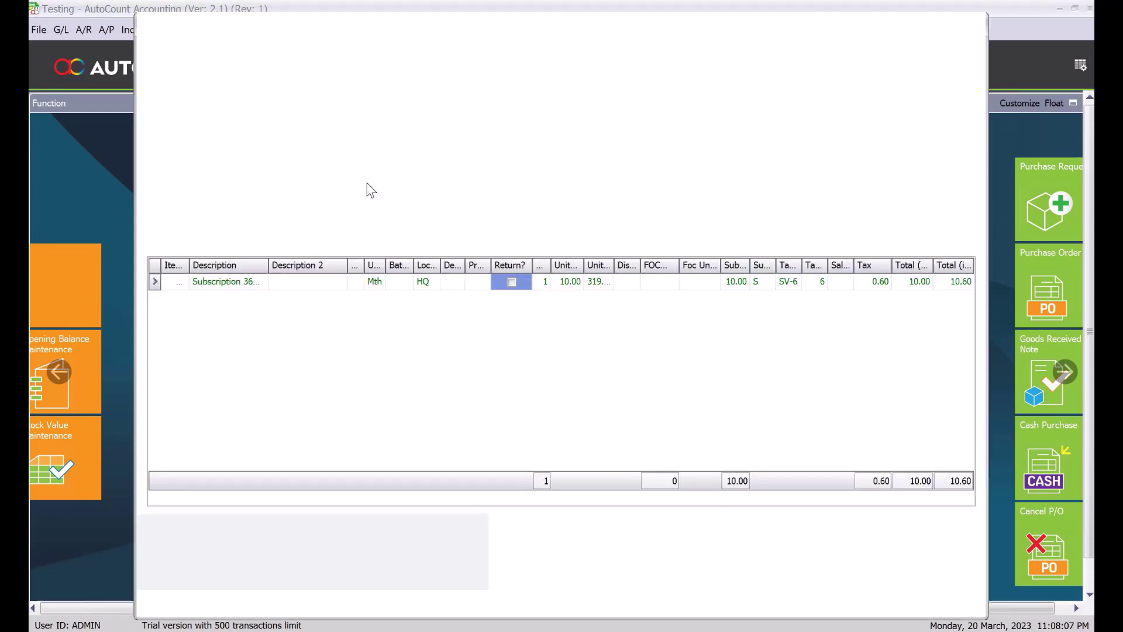
left_click(285, 146)
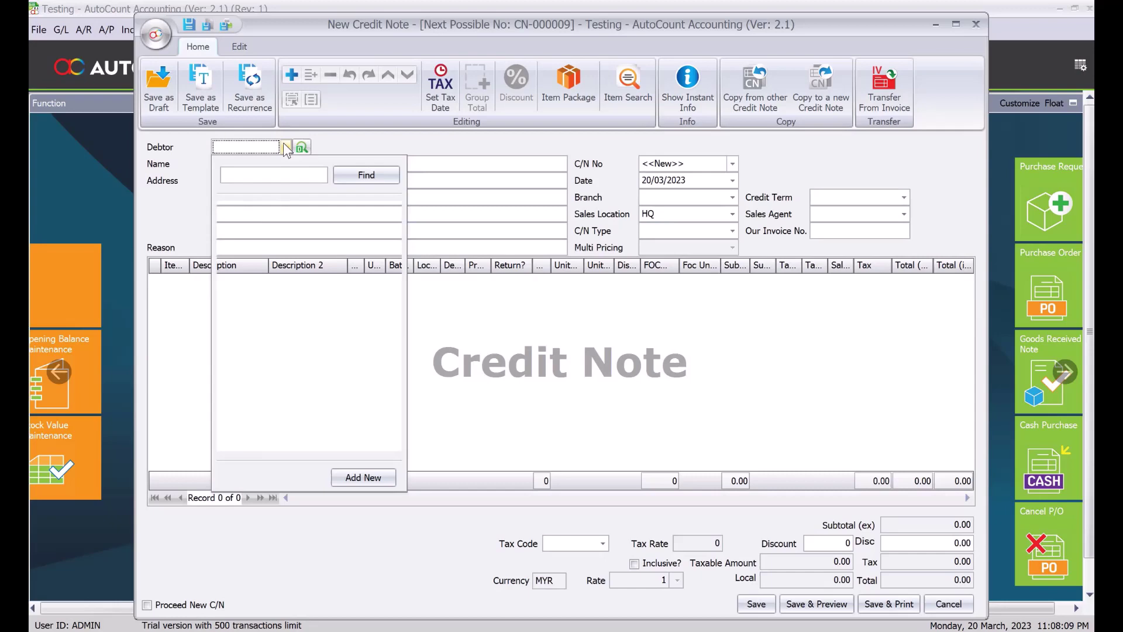
left_click(281, 246)
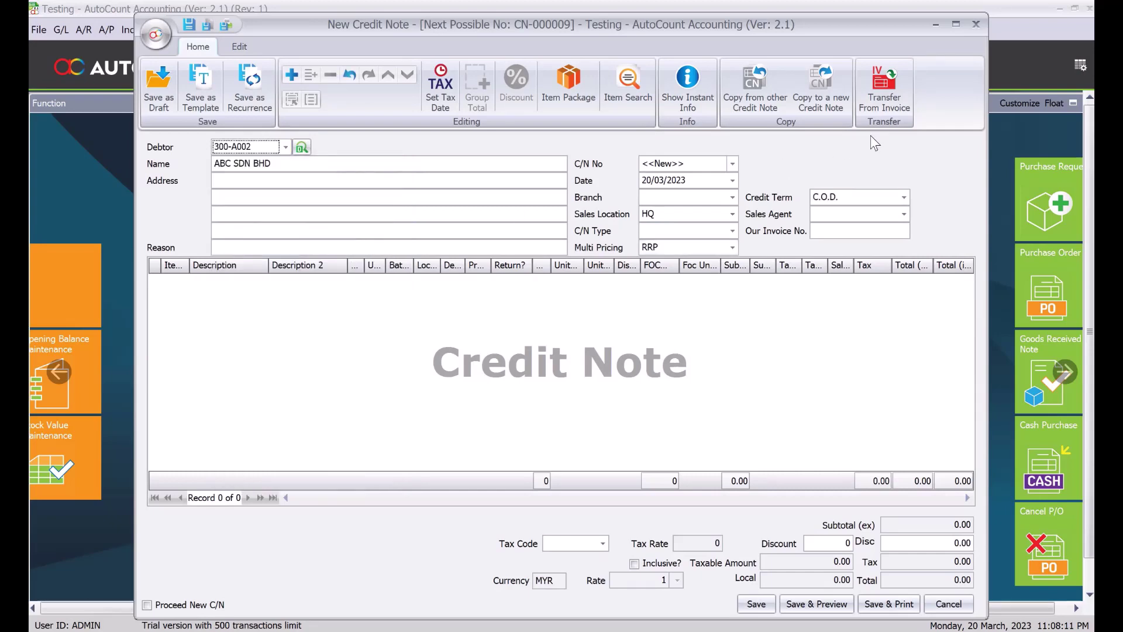
Step: List all 25 ABC SDN BHD invoices for full document transfer, not just outstanding ones
left_click(880, 101)
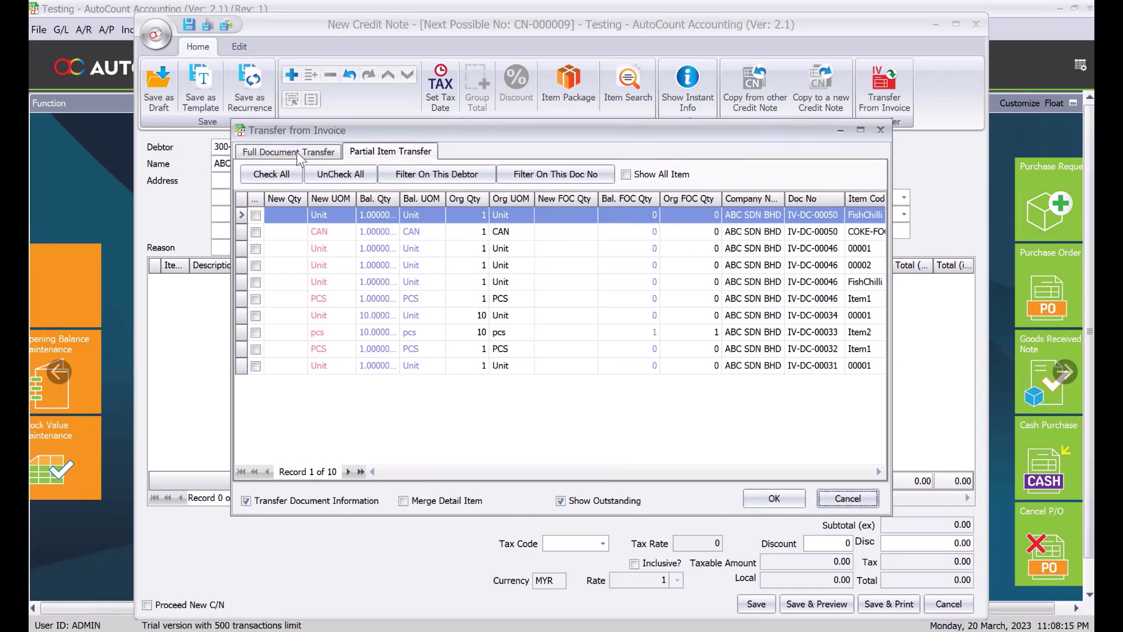
left_click(296, 152)
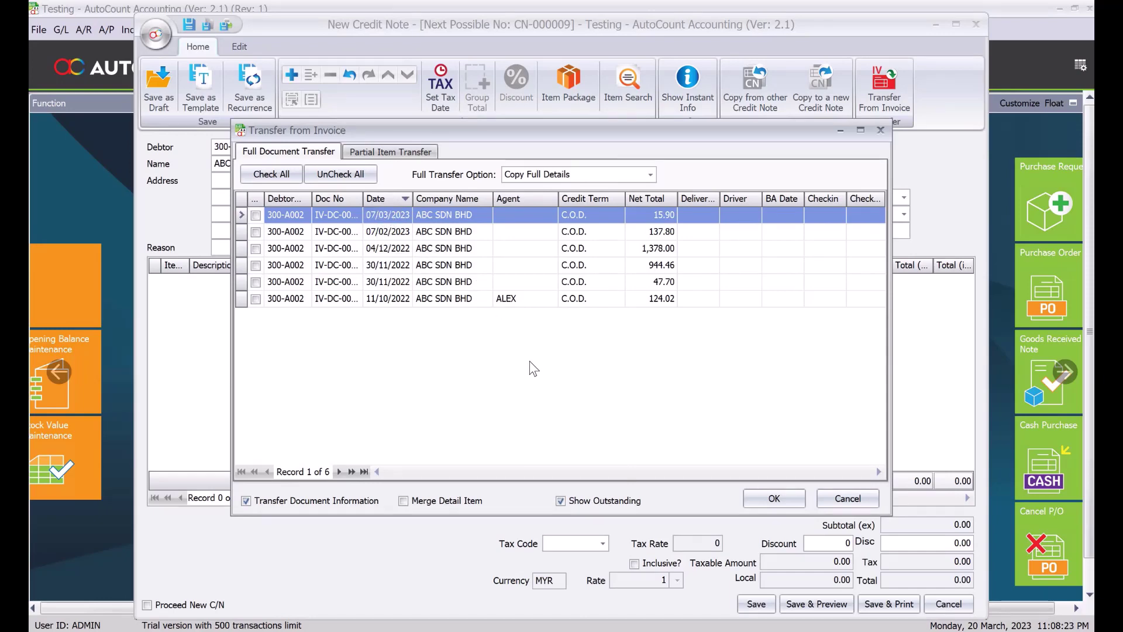
left_click(560, 501)
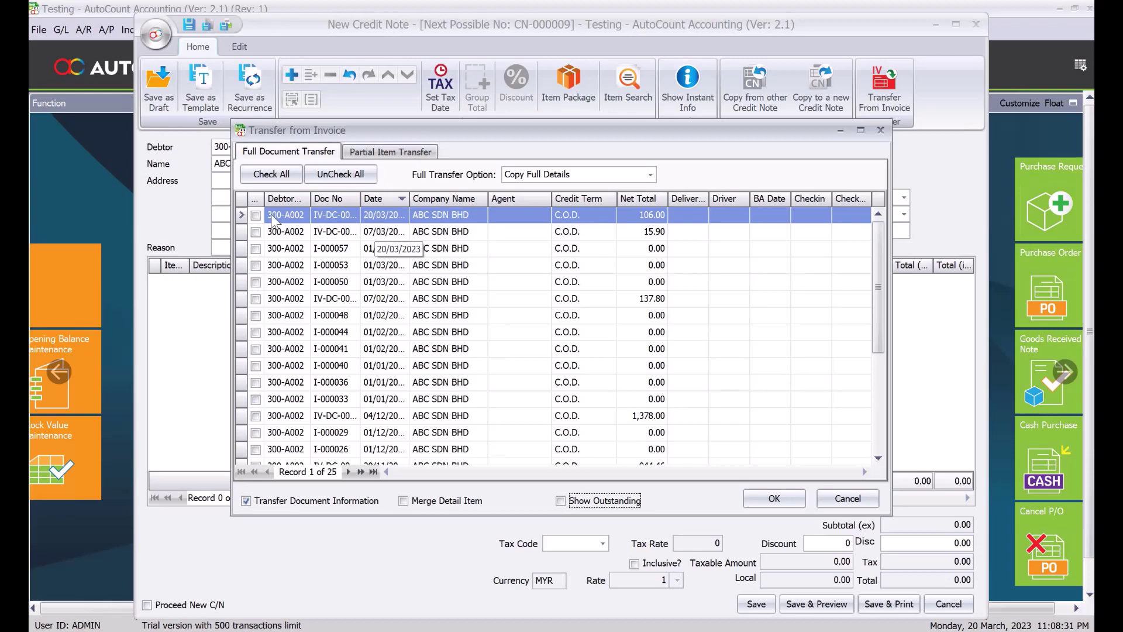
Step: Credit the 106.00 invoice IV-DC-00052 with reason 'Damaged Goods', not a return, and save
left_click(256, 215)
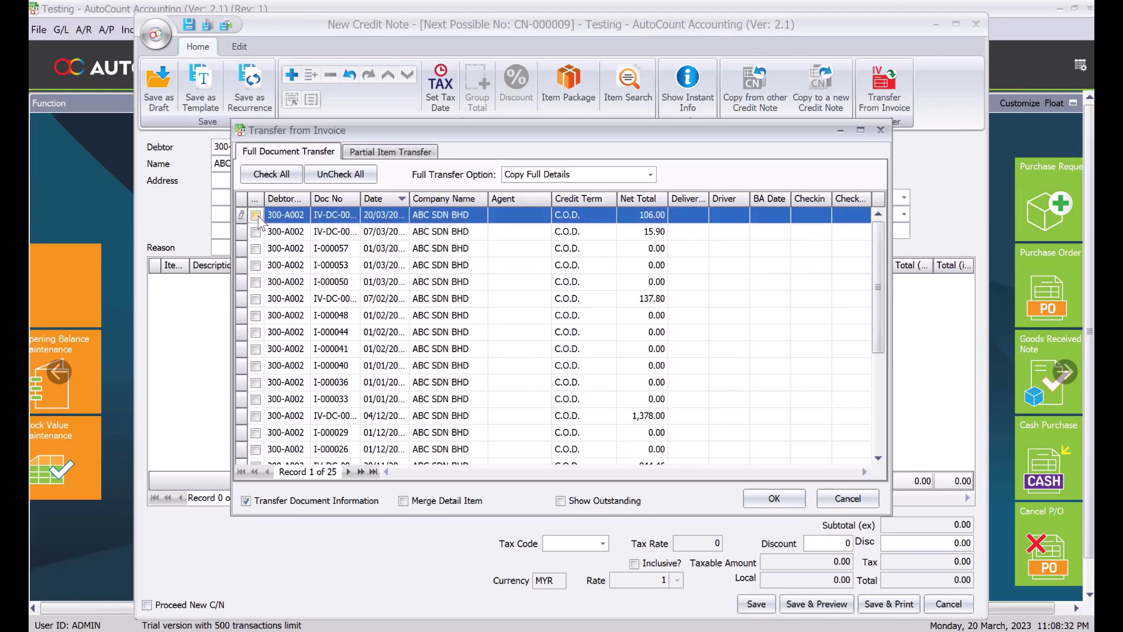
left_click(784, 501)
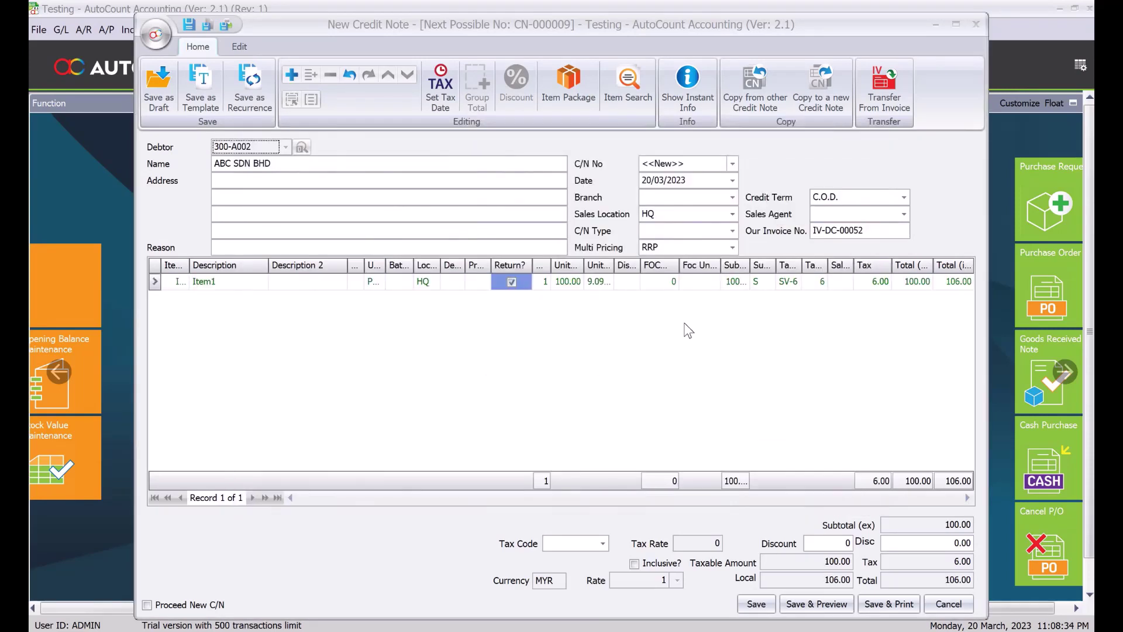
left_click(357, 248)
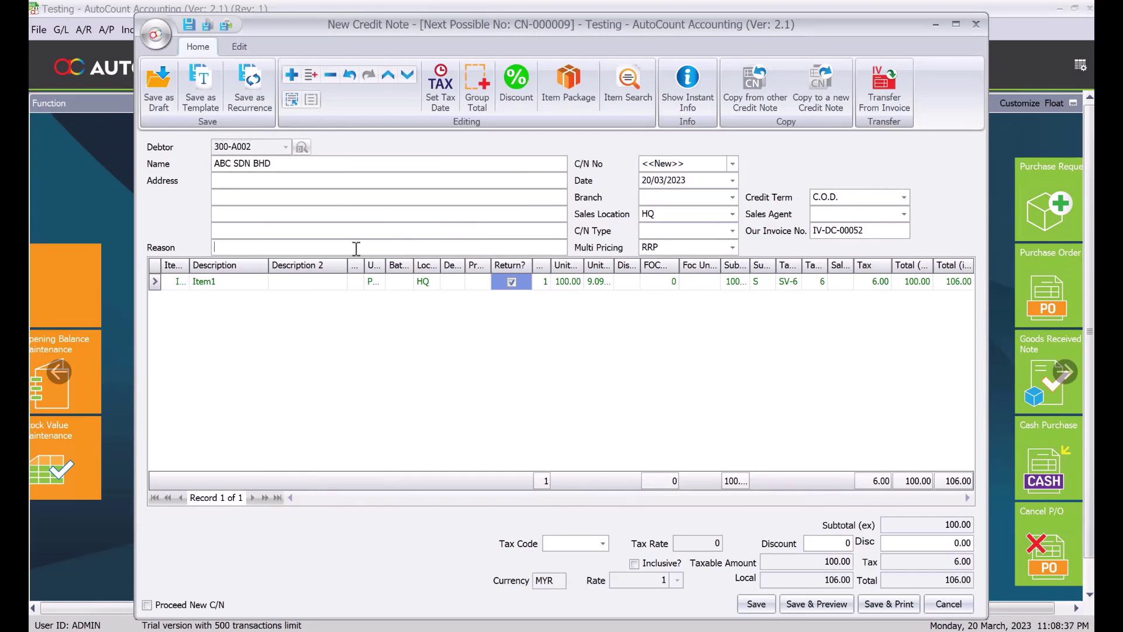
type("Damaged Goods")
left_click(513, 283)
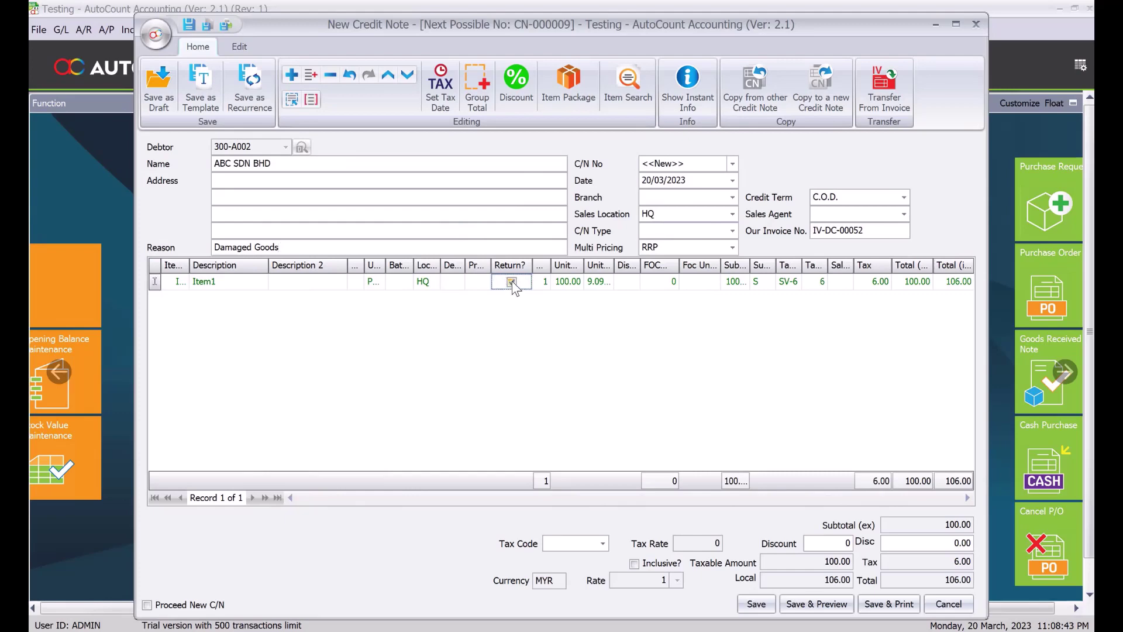
left_click(754, 605)
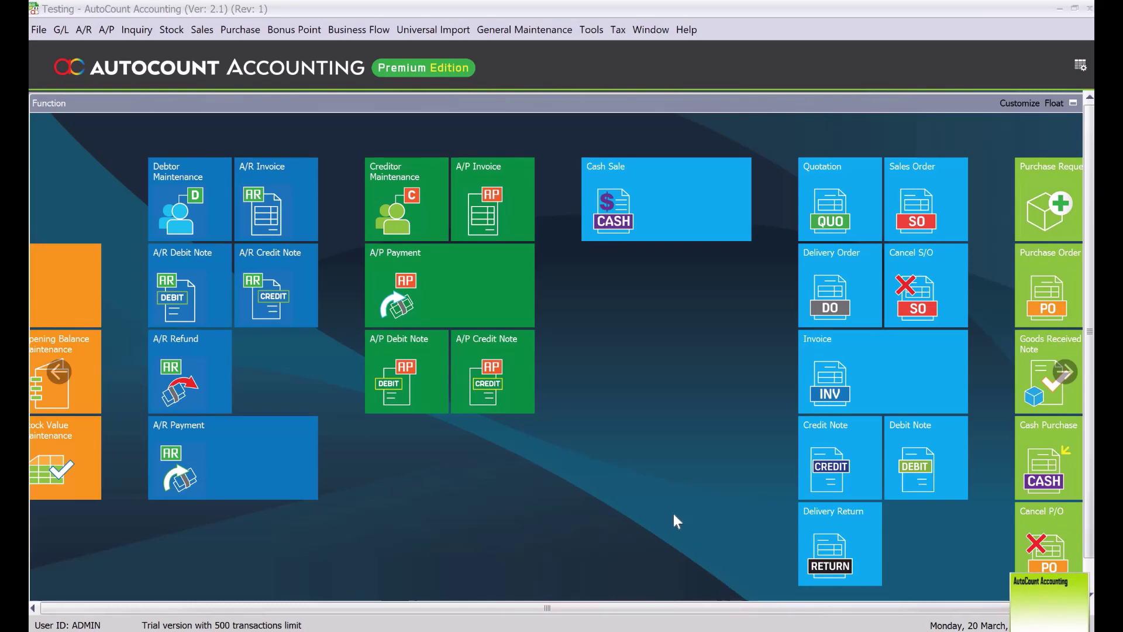
Step: Open the A/R Credit Note Entry list and maximize it
left_click(651, 30)
left_click(651, 29)
left_click(84, 29)
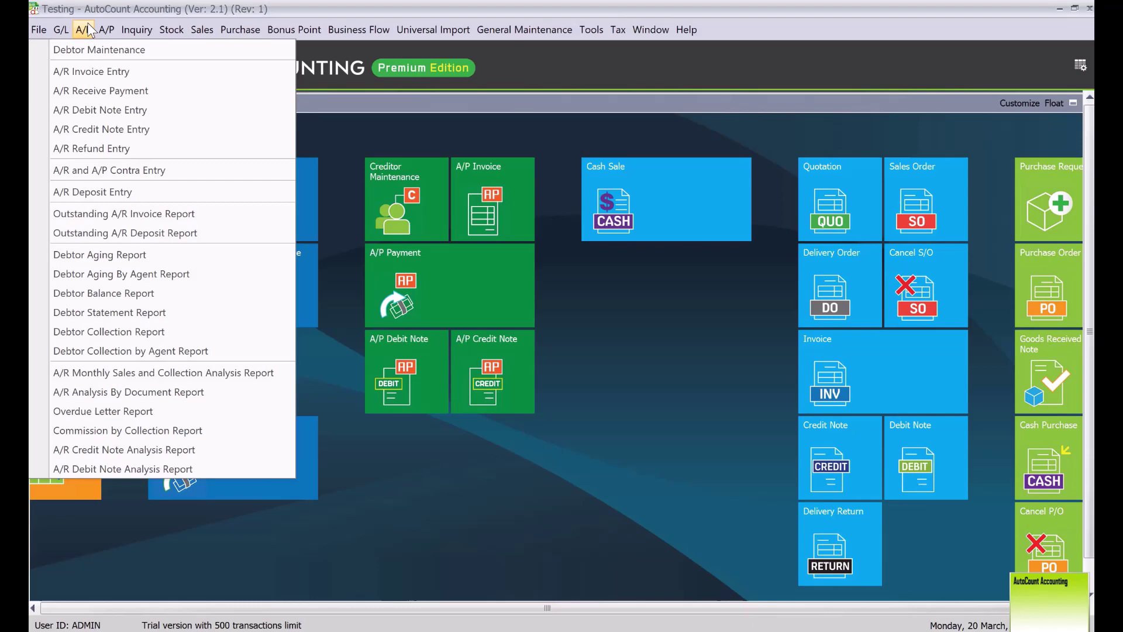
left_click(107, 136)
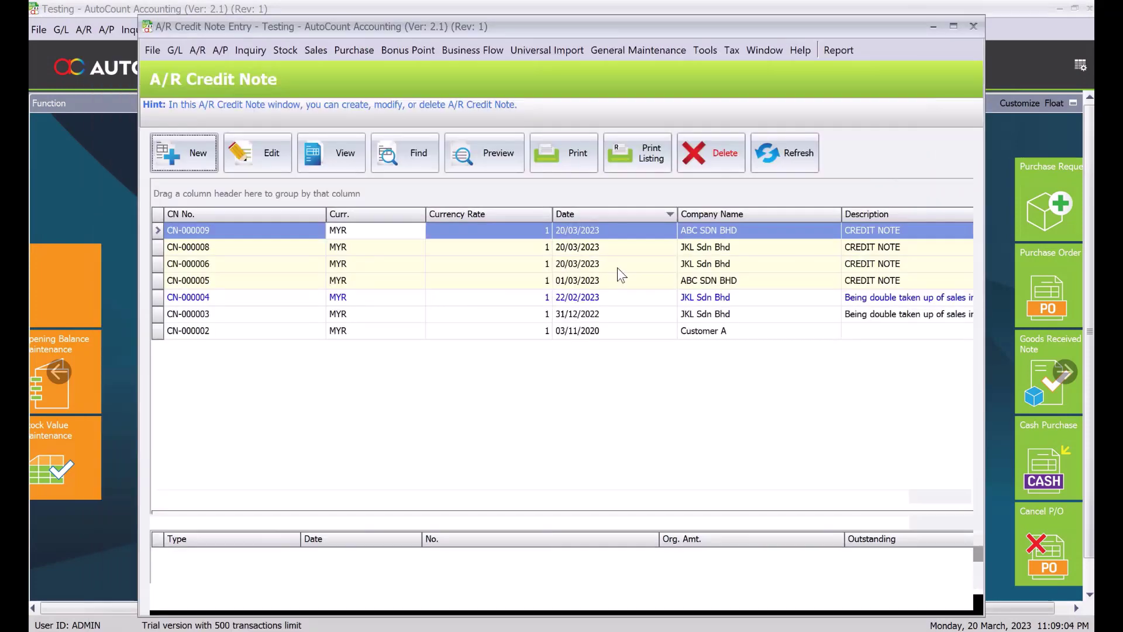
left_click(952, 26)
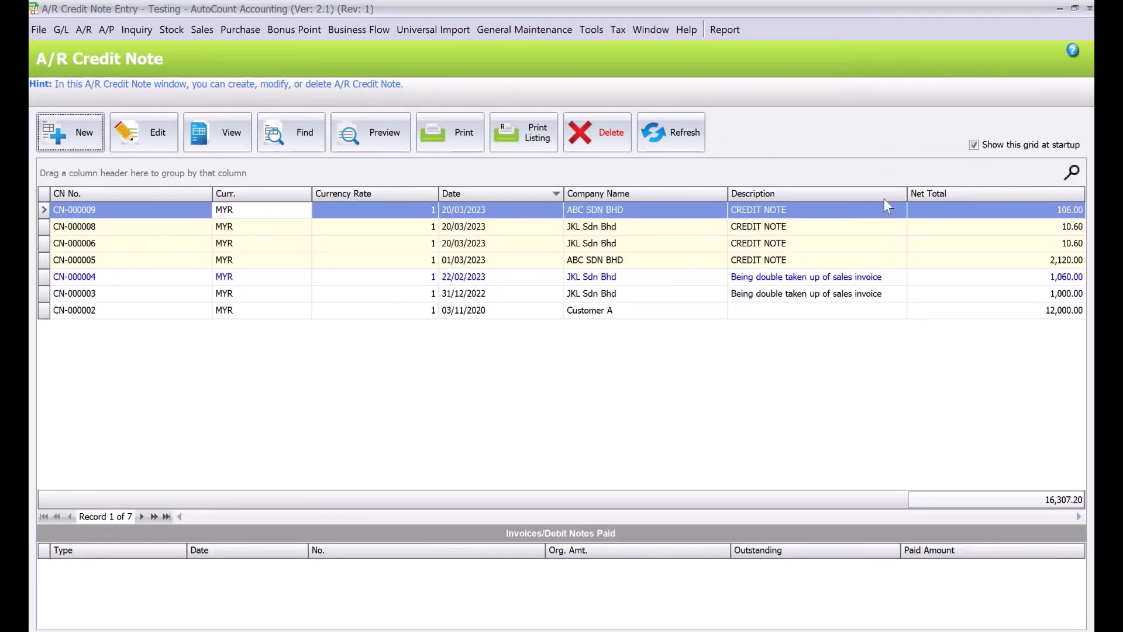
Step: Add the Unapplied Amount column before Net Total, showing 106.00 for CN-000009
right_click(921, 195)
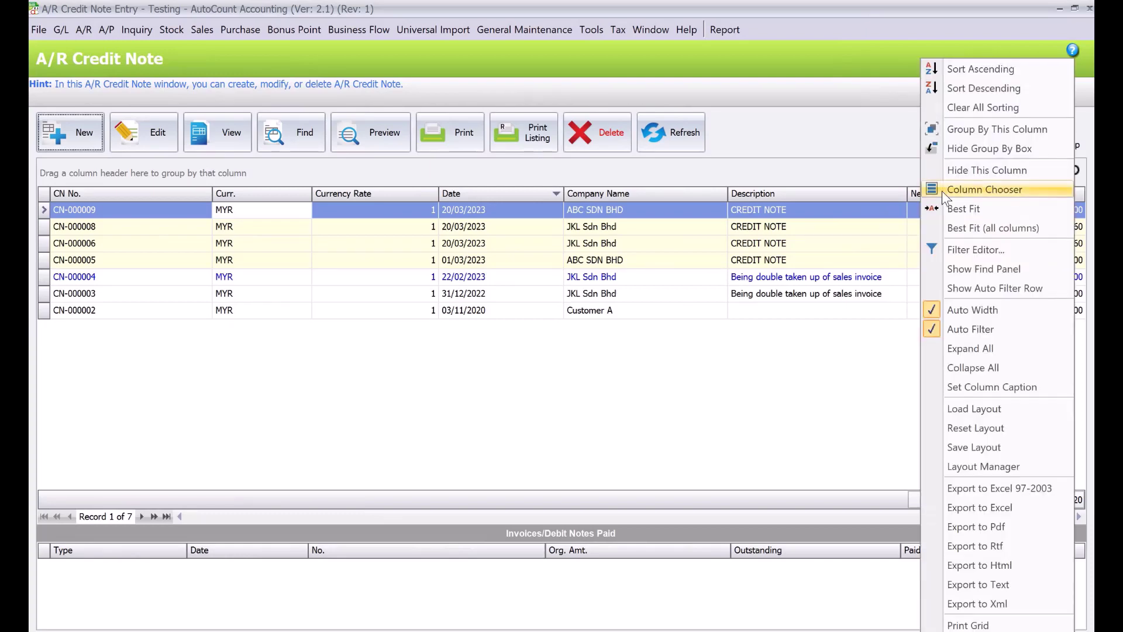
left_click(942, 189)
scroll(928, 429, "down", 5)
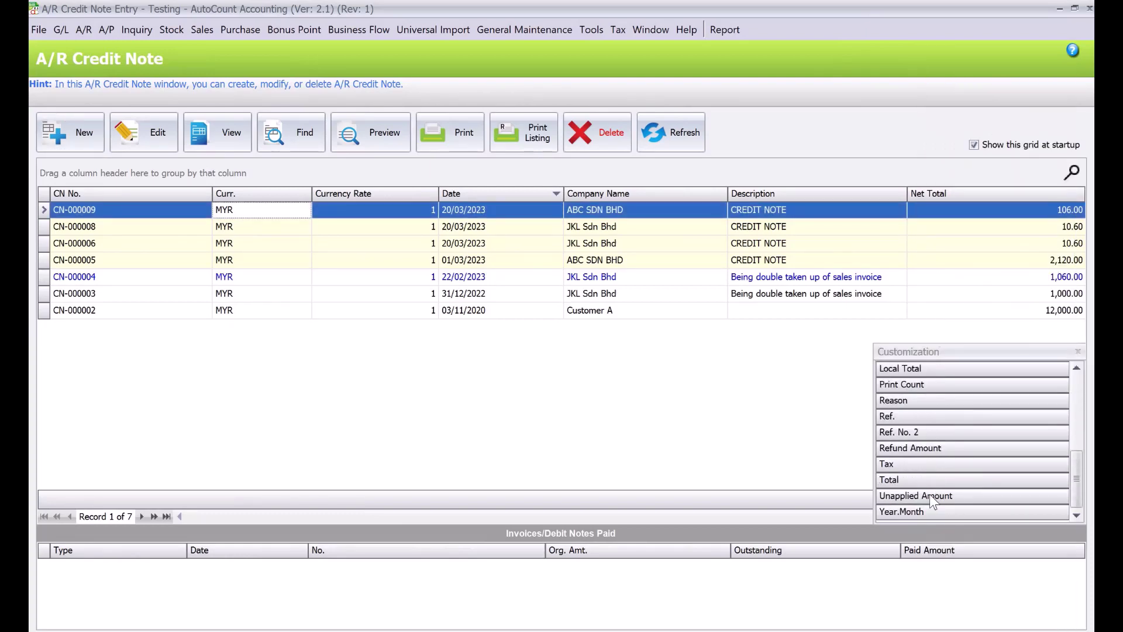
left_click_drag(932, 501, 914, 199)
left_click(905, 212)
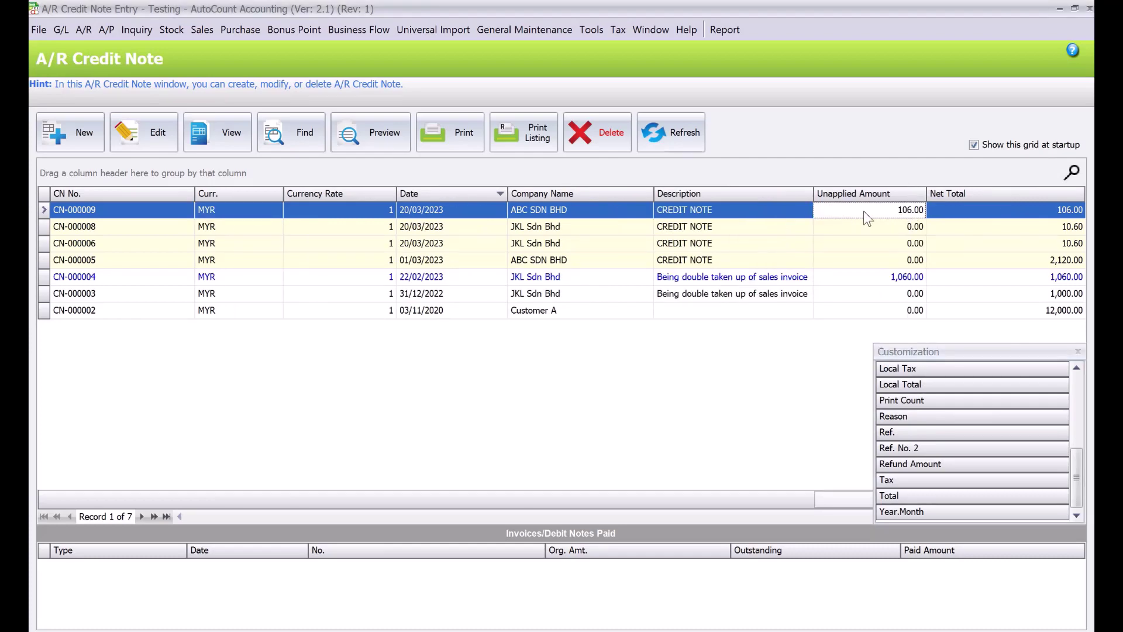
left_click(1077, 351)
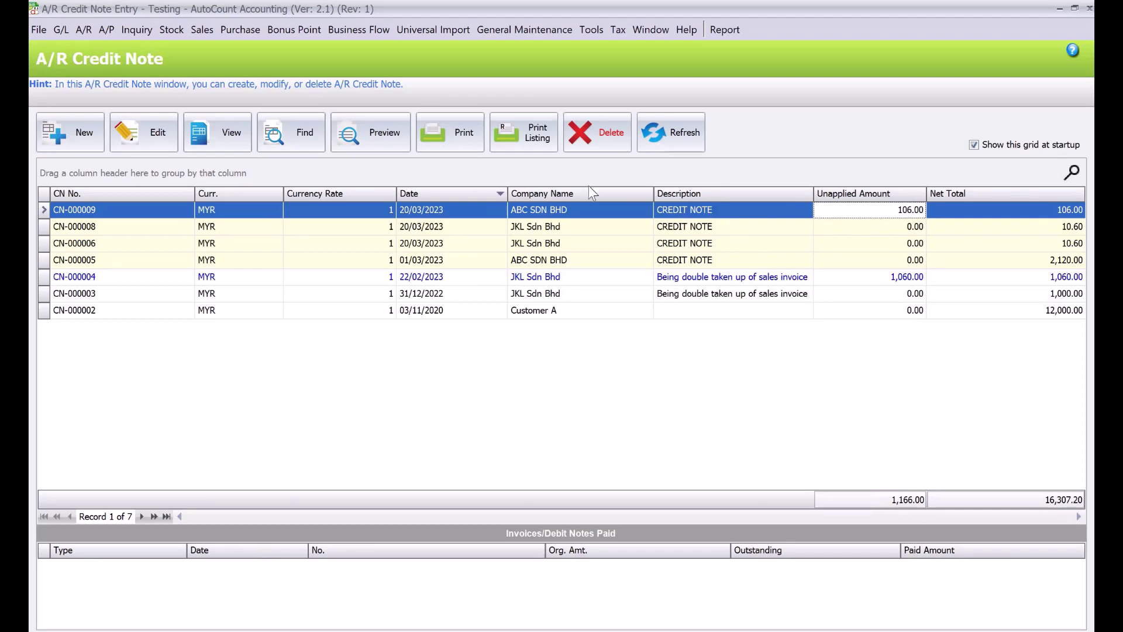
Step: Try knocking off CN-000009 against IV-DC-00031, then cancel without saving the change
left_click(142, 127)
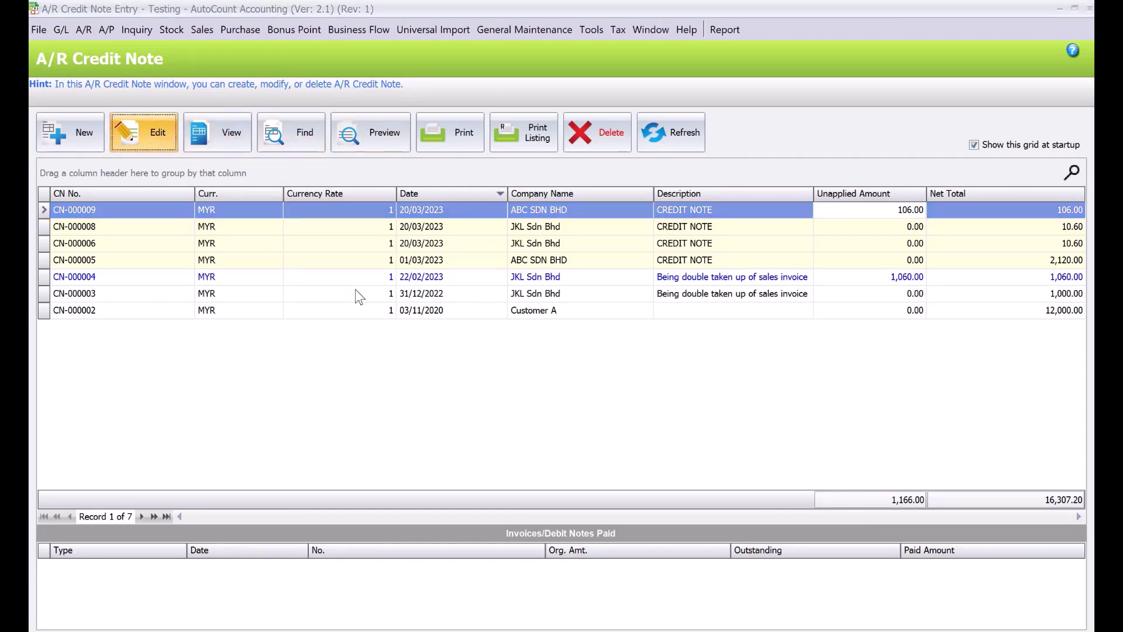
left_click(522, 349)
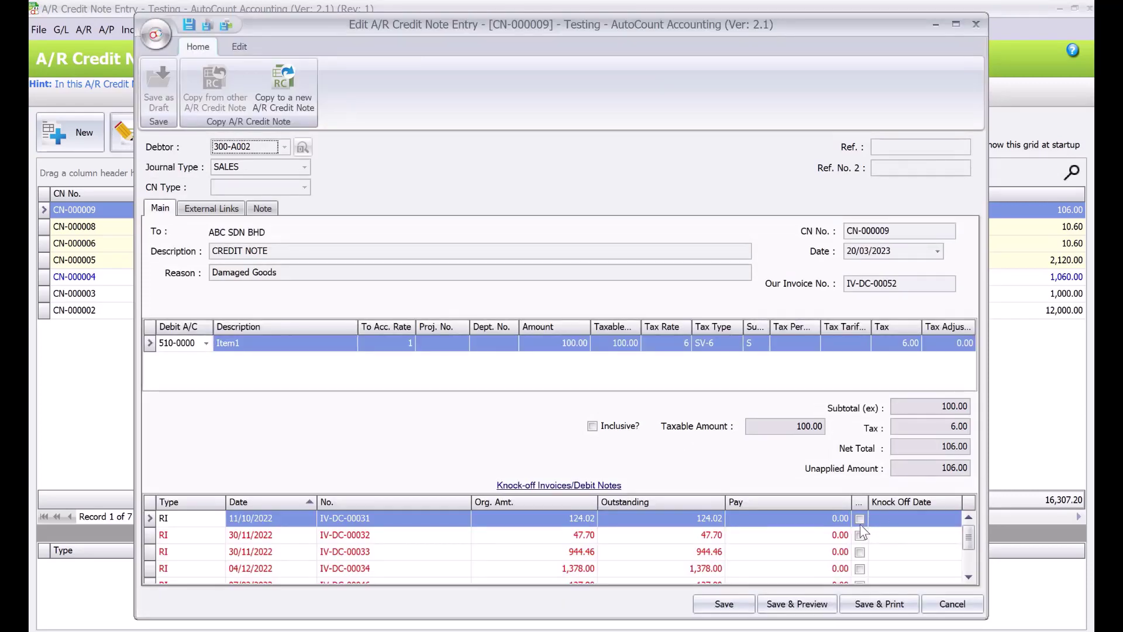
left_click(859, 520)
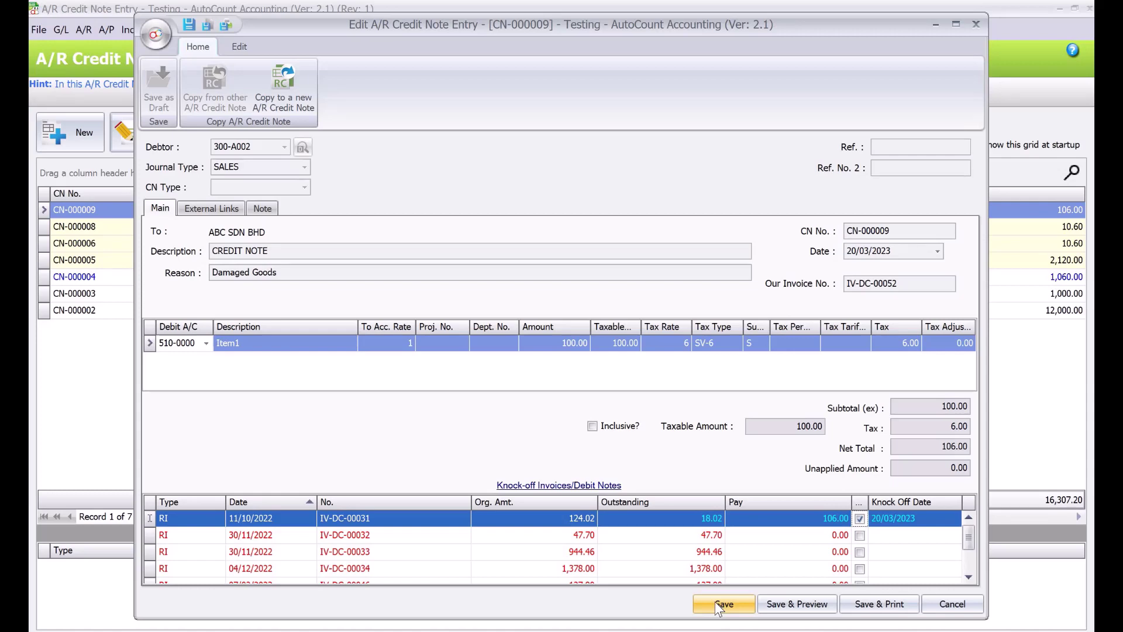
left_click(955, 605)
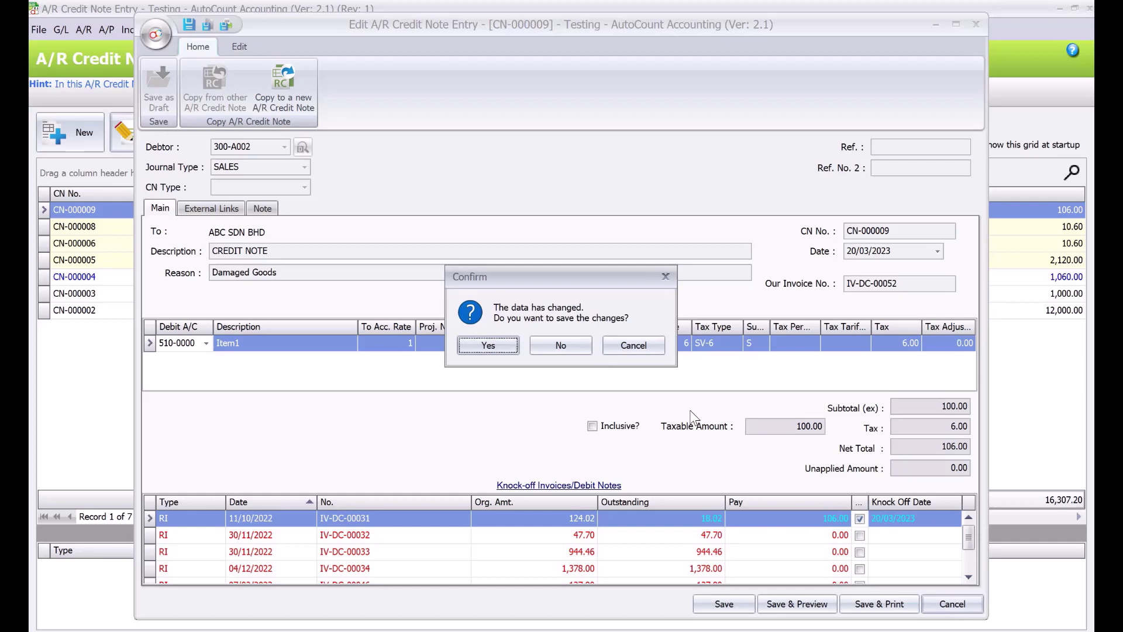
left_click(573, 345)
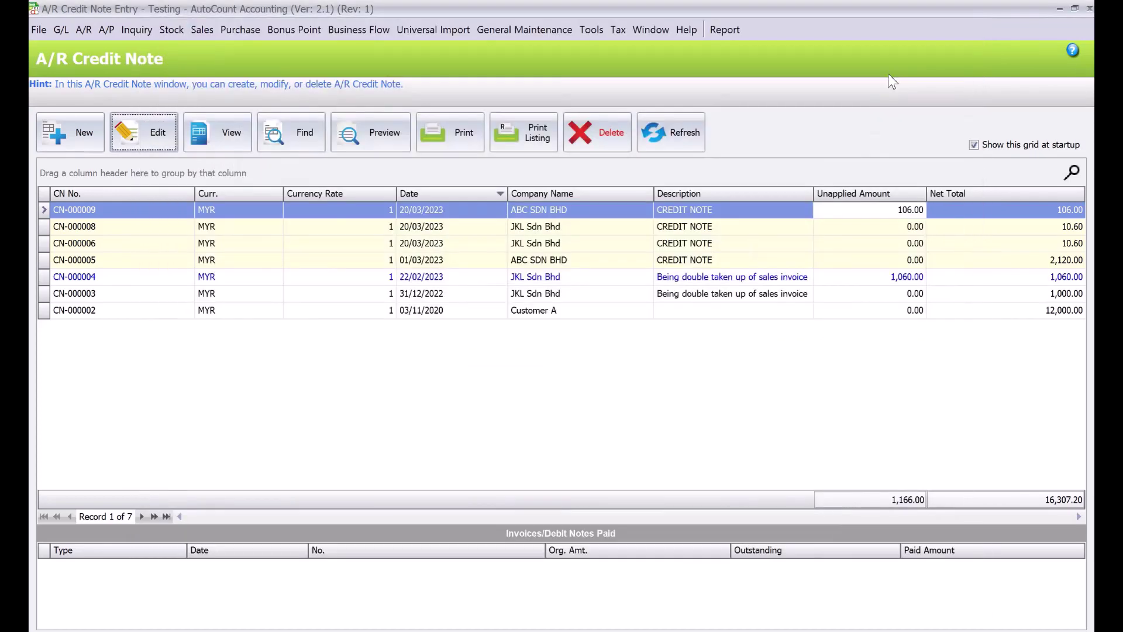
Step: Start a new A/R refund with debtor ABC SDN BHD (300-A002)
left_click(1089, 9)
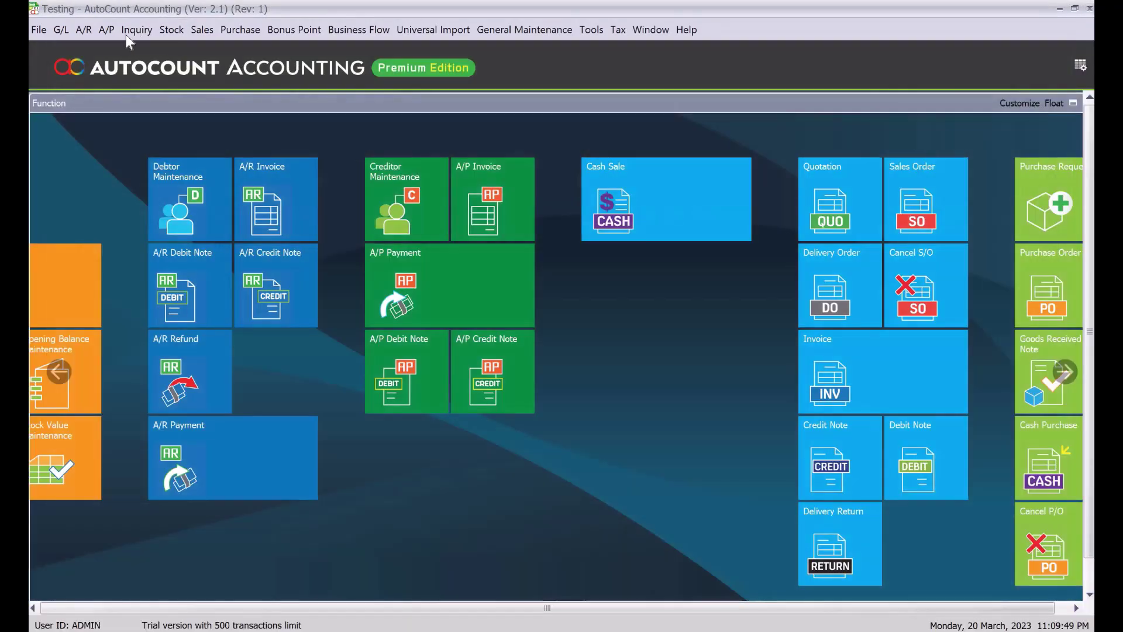
left_click(84, 29)
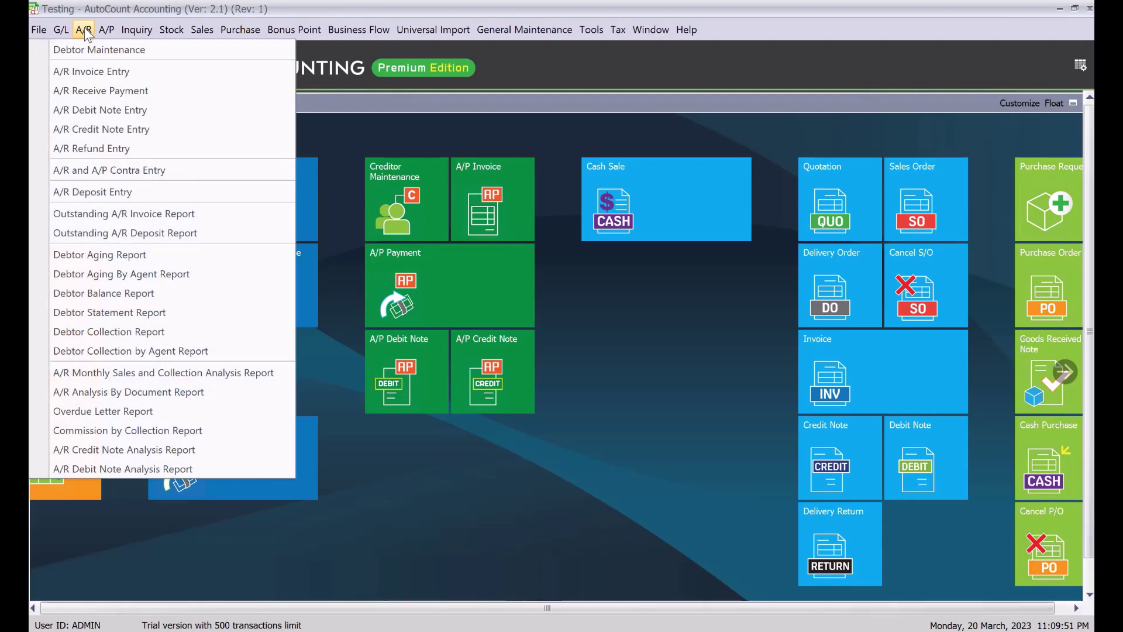
left_click(112, 148)
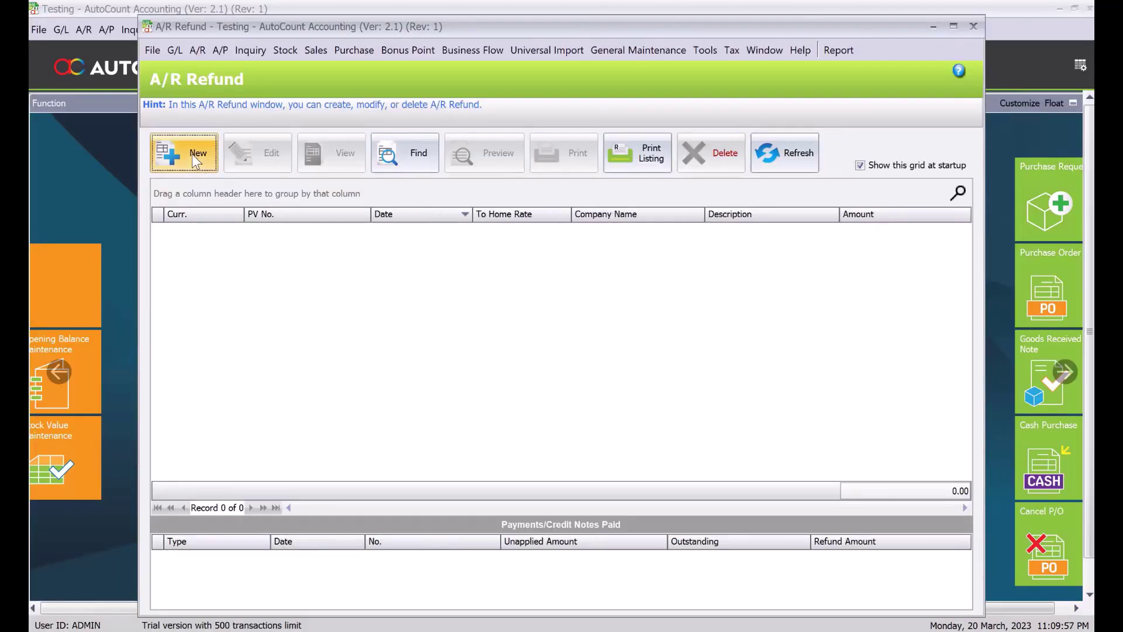
left_click(192, 155)
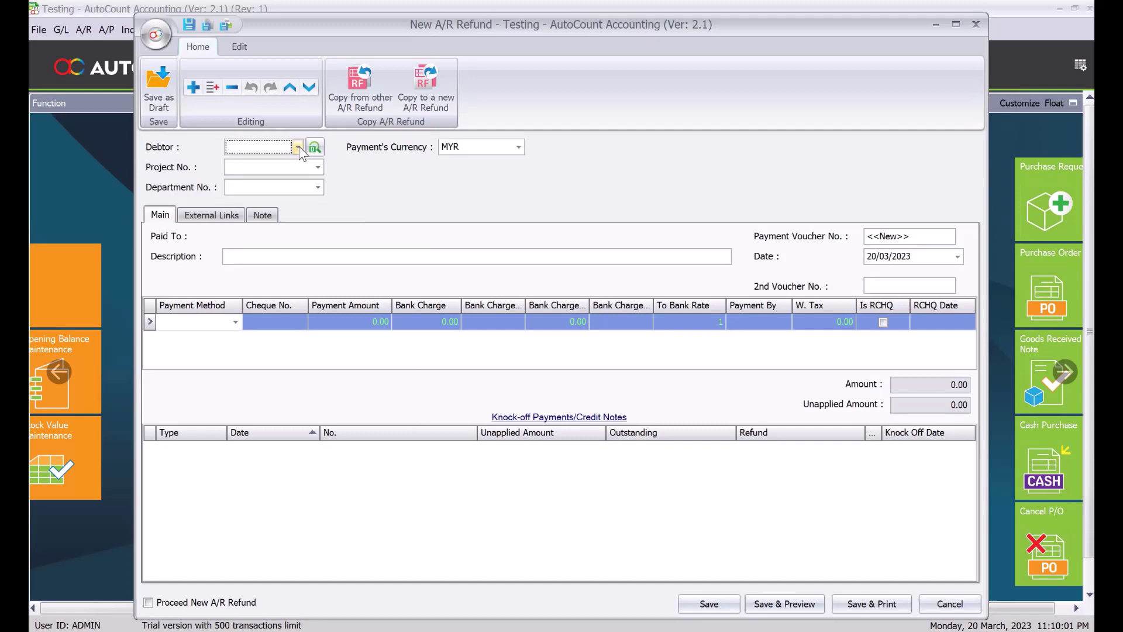
left_click(298, 147)
left_click(312, 241)
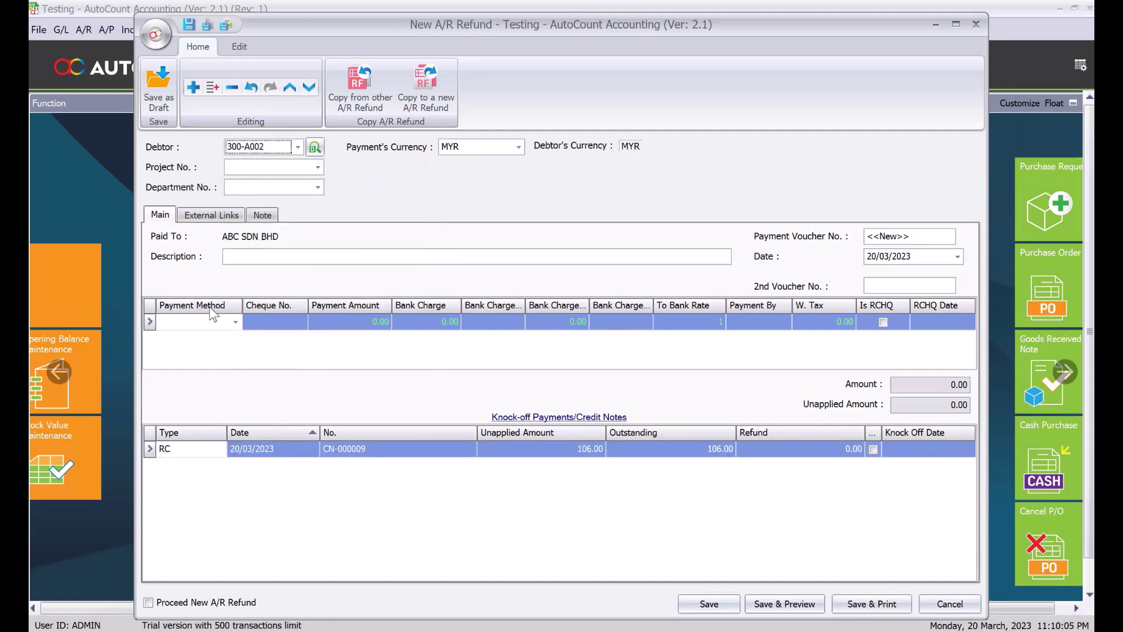
Step: Refund 106.00 via MBB, cheque number NA, against CN-000009 and save it
left_click(234, 325)
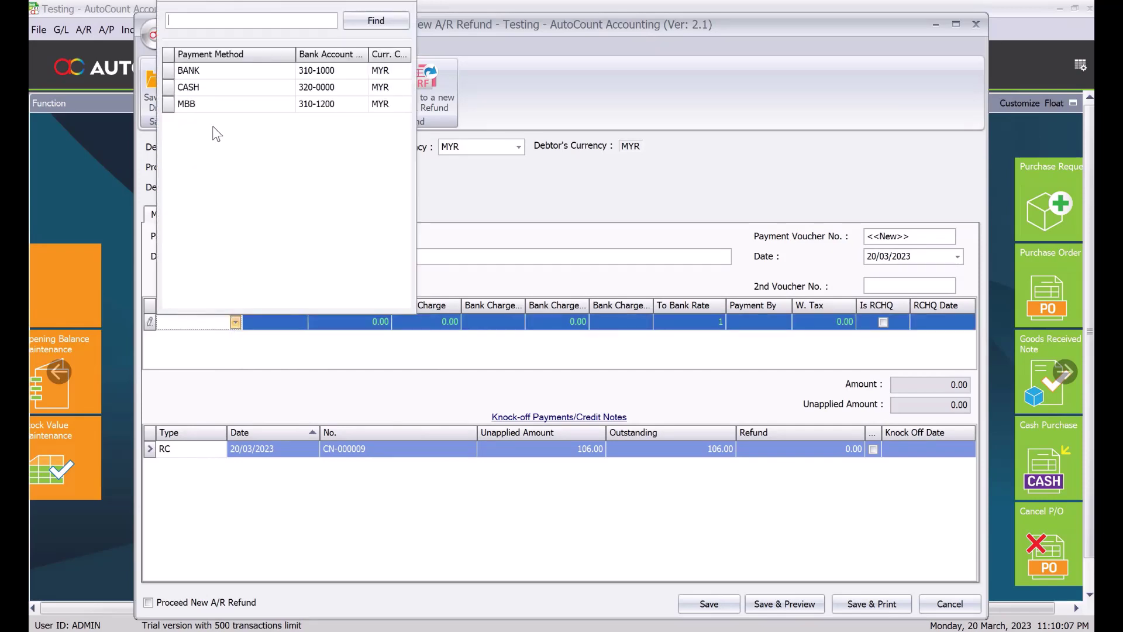
left_click(201, 103)
left_click(285, 316)
type("NA")
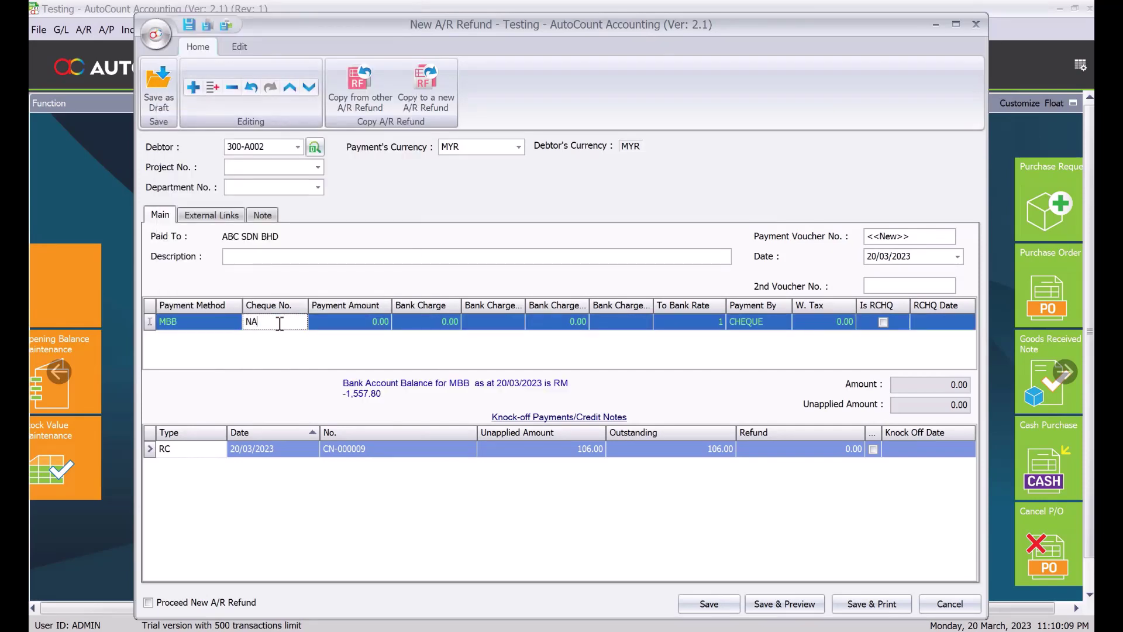
left_click(349, 319)
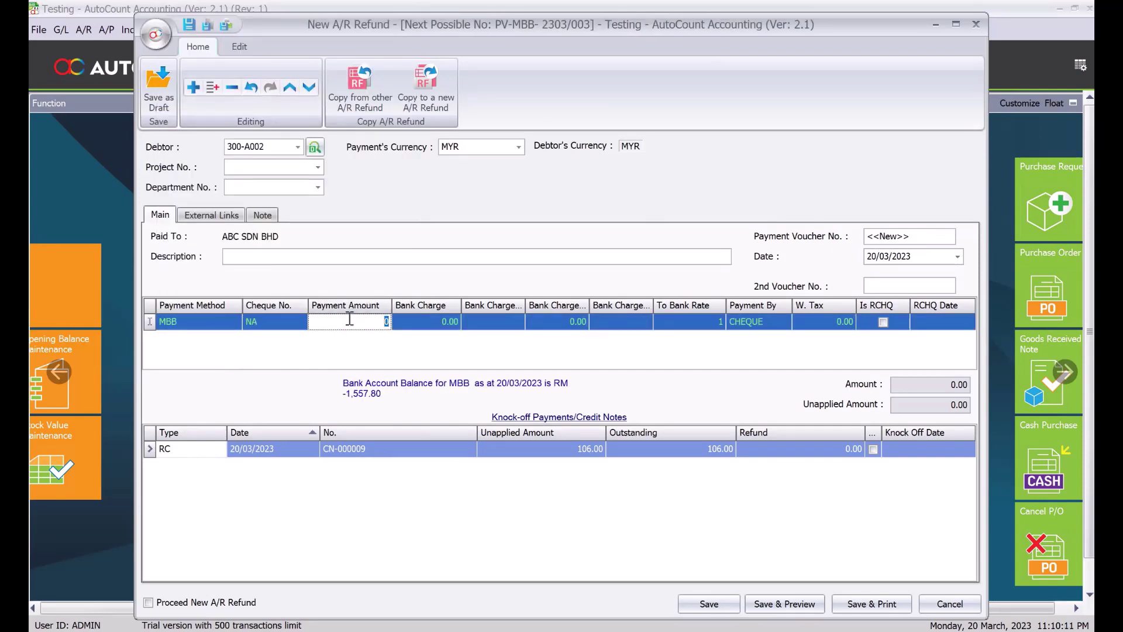
type("106")
left_click(874, 448)
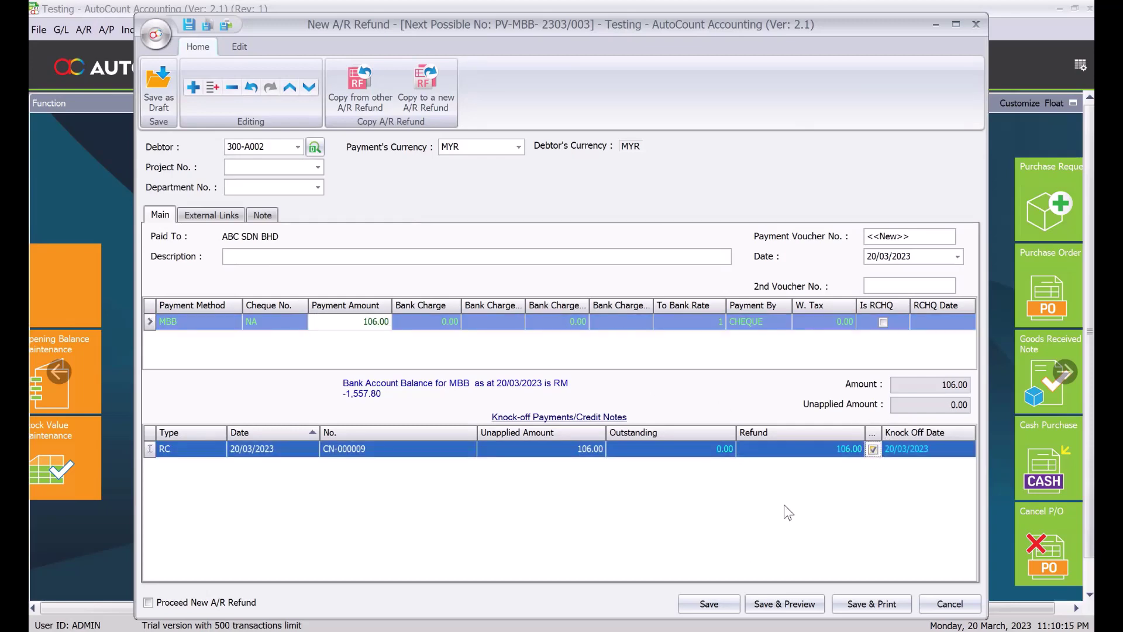
left_click(710, 606)
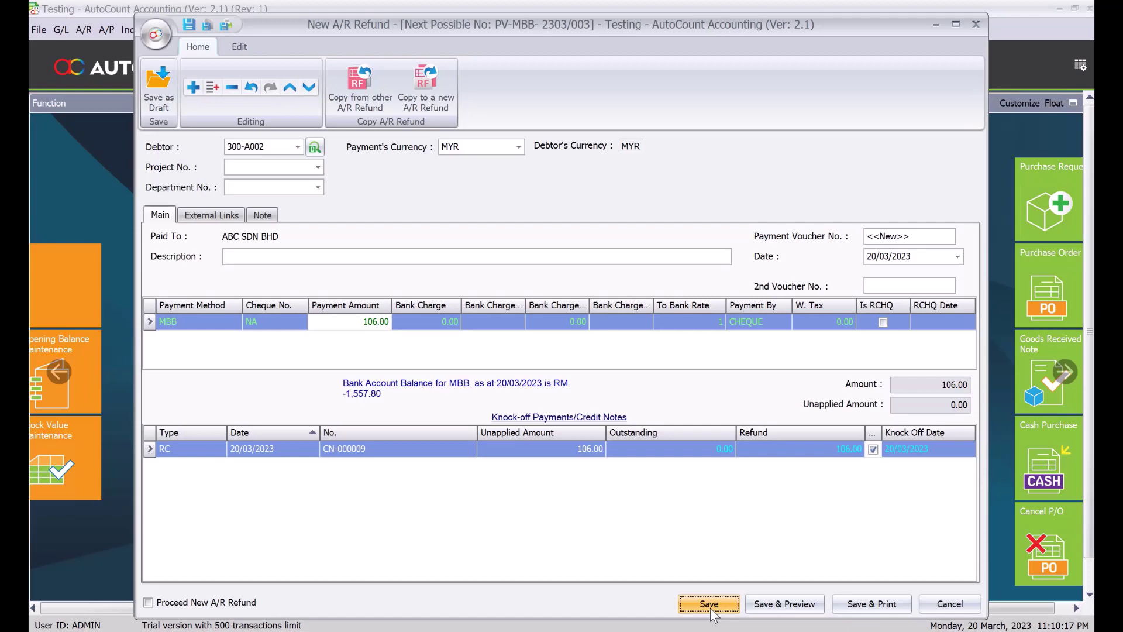